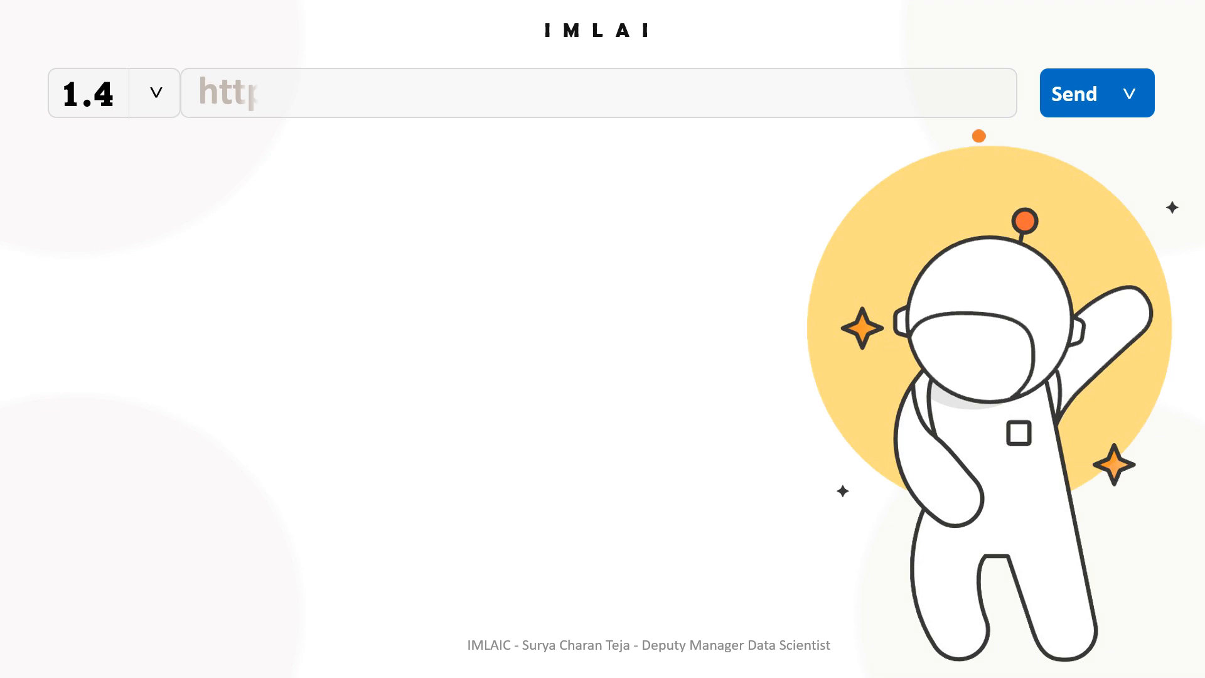
Switch to Postman, check the list of available workspaces, and return to the PowerPoint slide show.
{"action": "key", "text": "super"}
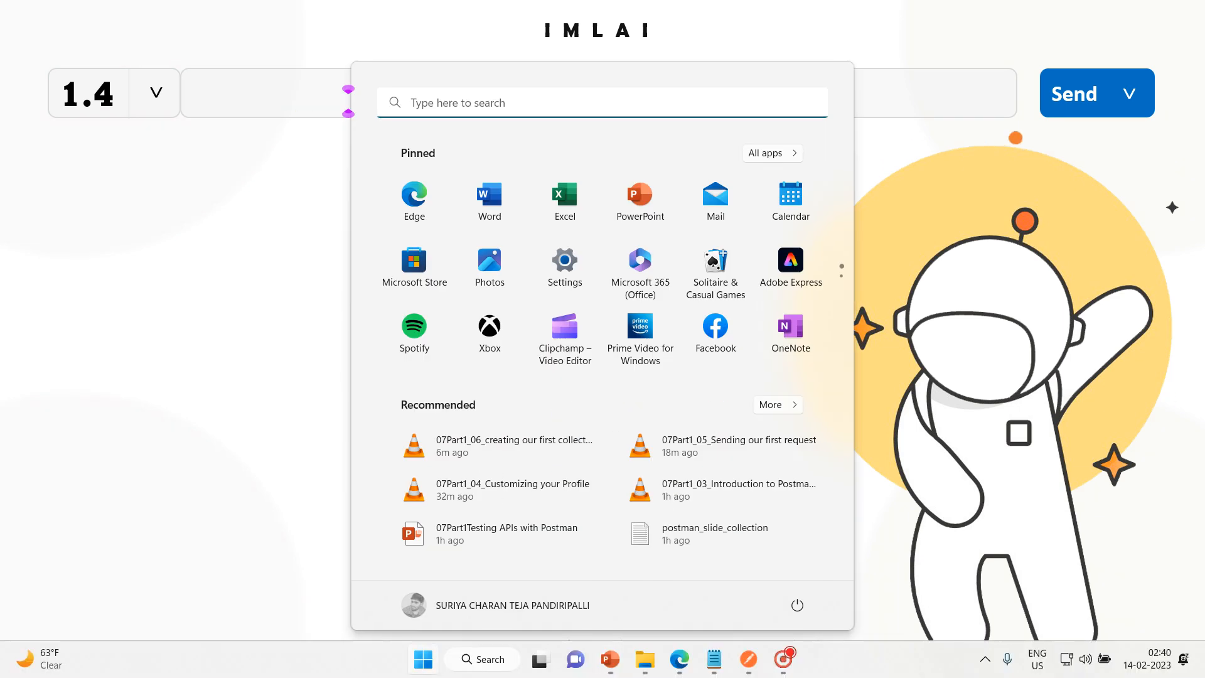
{"action": "mouse_move", "coordinate": [748, 659]}
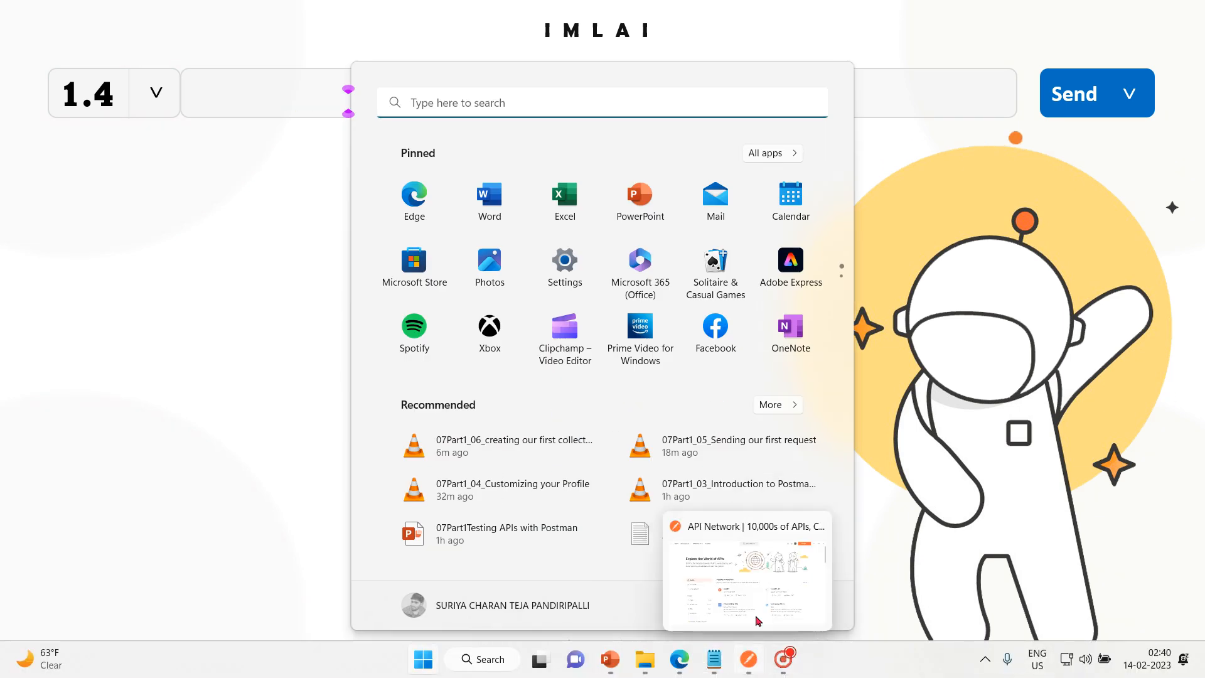
{"action": "left_click", "coordinate": [761, 592]}
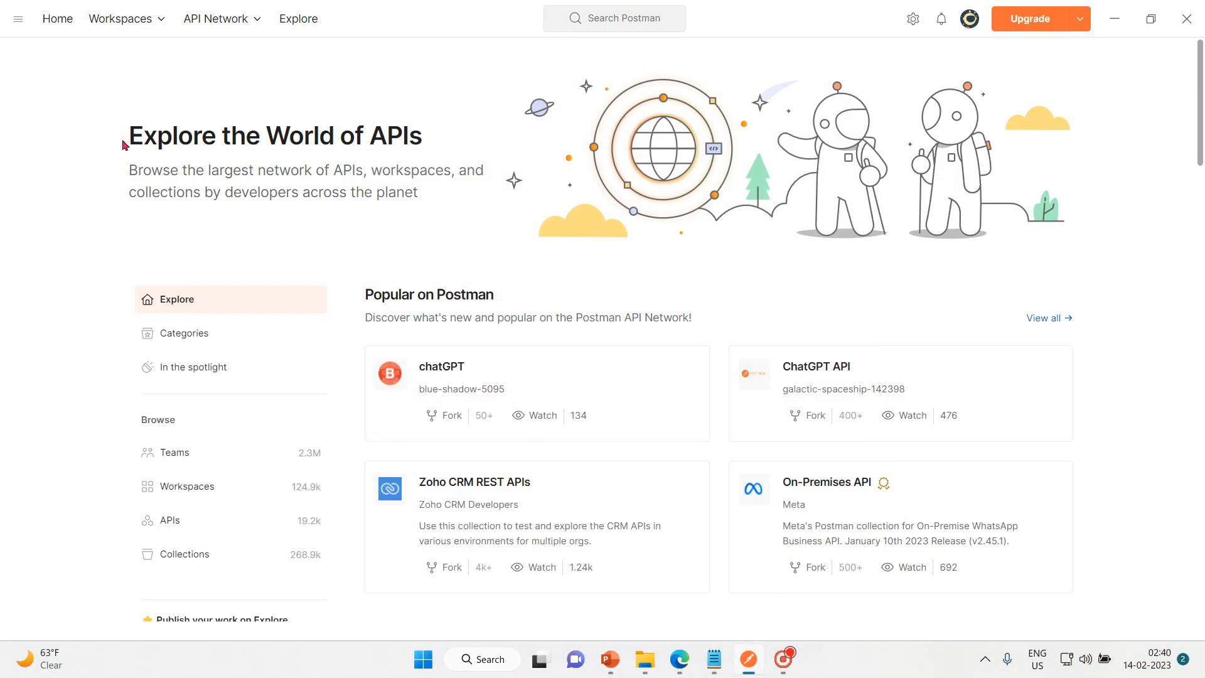
{"action": "left_click", "coordinate": [157, 25]}
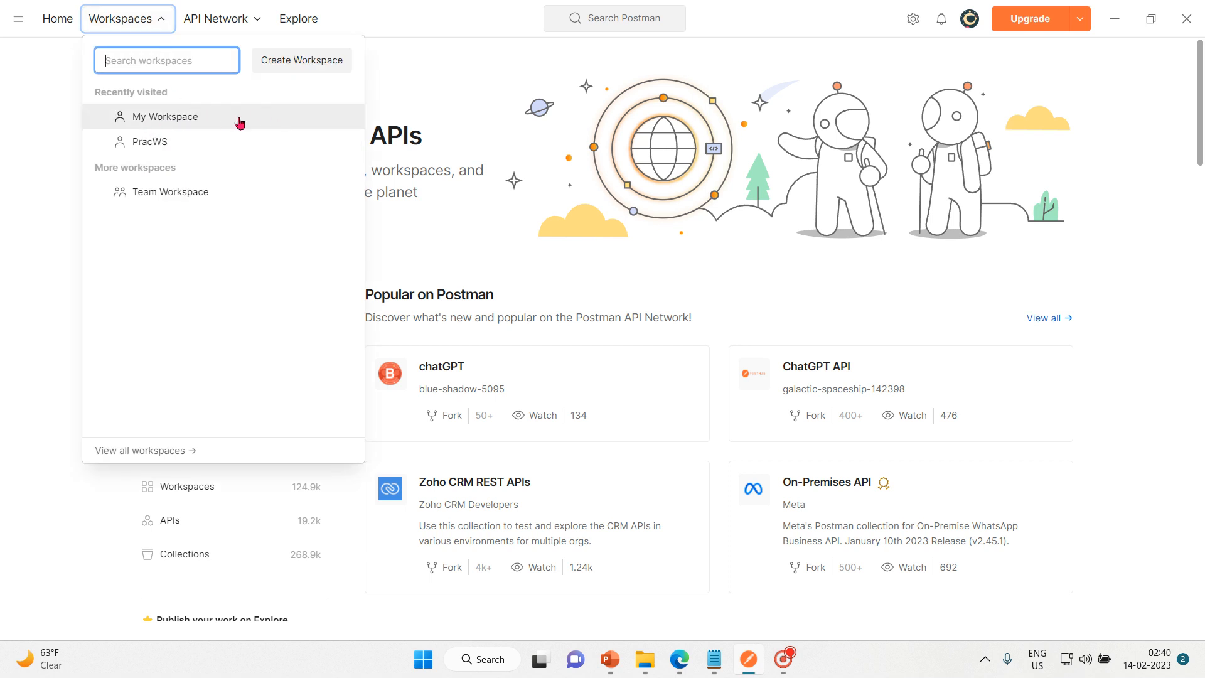
{"action": "left_click", "coordinate": [47, 161]}
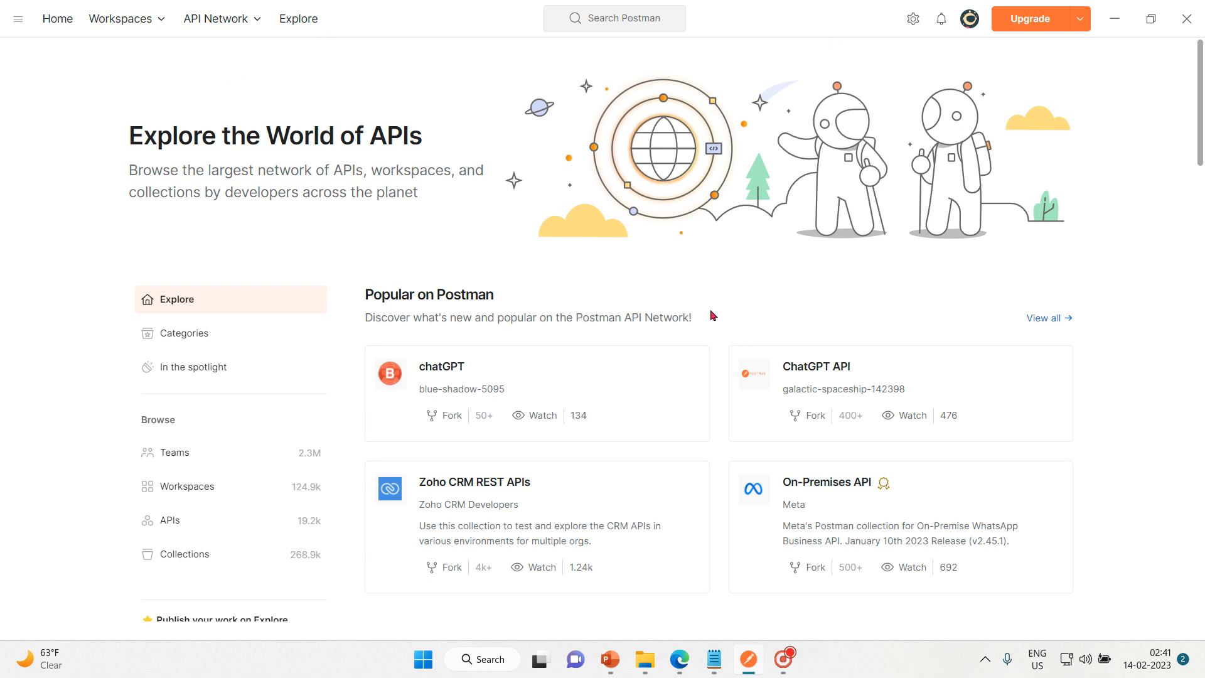
{"action": "mouse_move", "coordinate": [609, 658]}
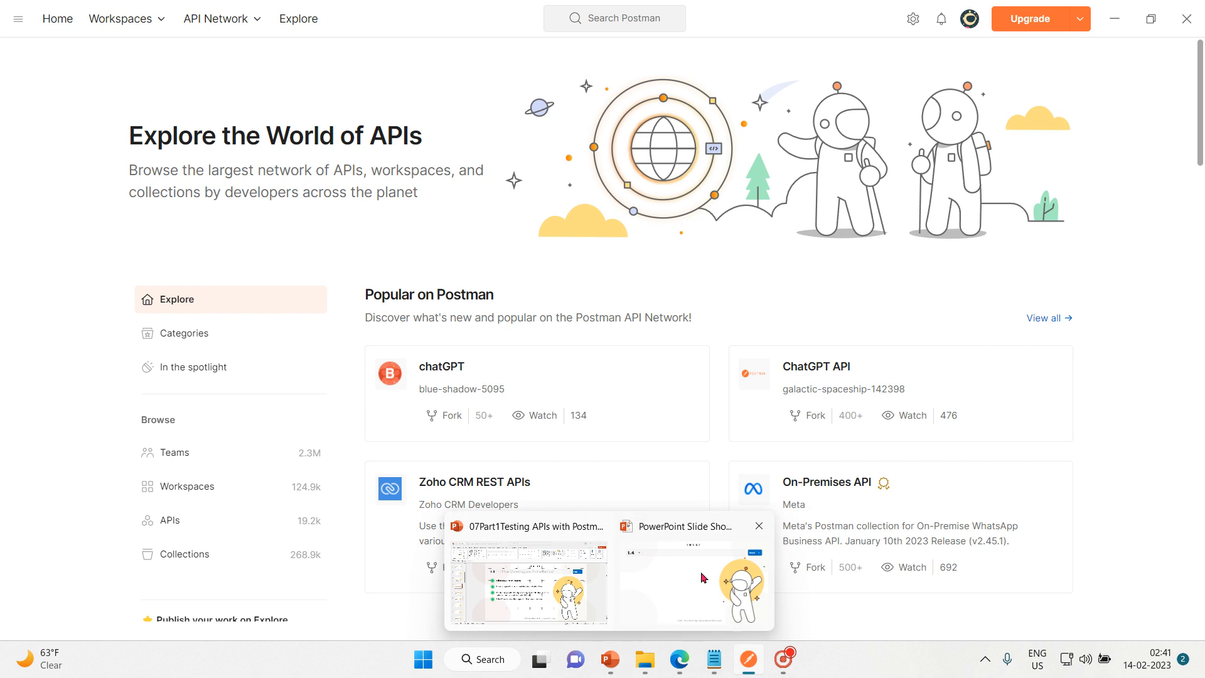
{"action": "left_click", "coordinate": [703, 577]}
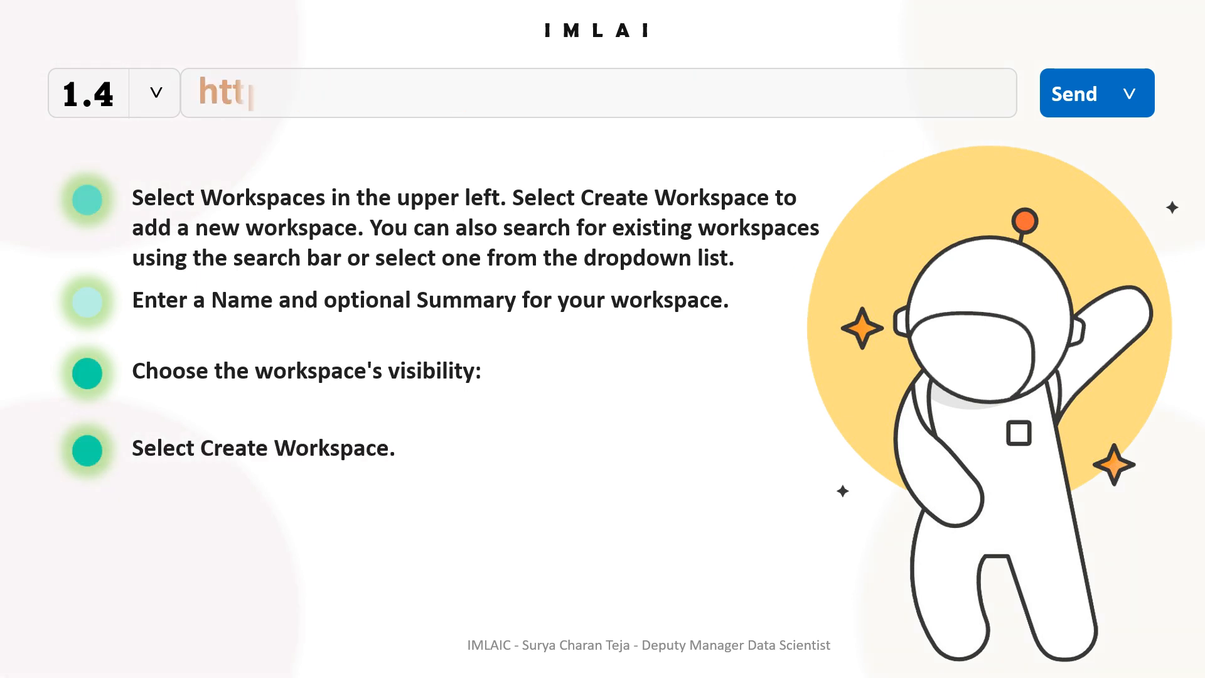
Switch from the slide show to Postman and start creating a new workspace.
{"action": "key", "text": "super"}
{"action": "mouse_move", "coordinate": [748, 659]}
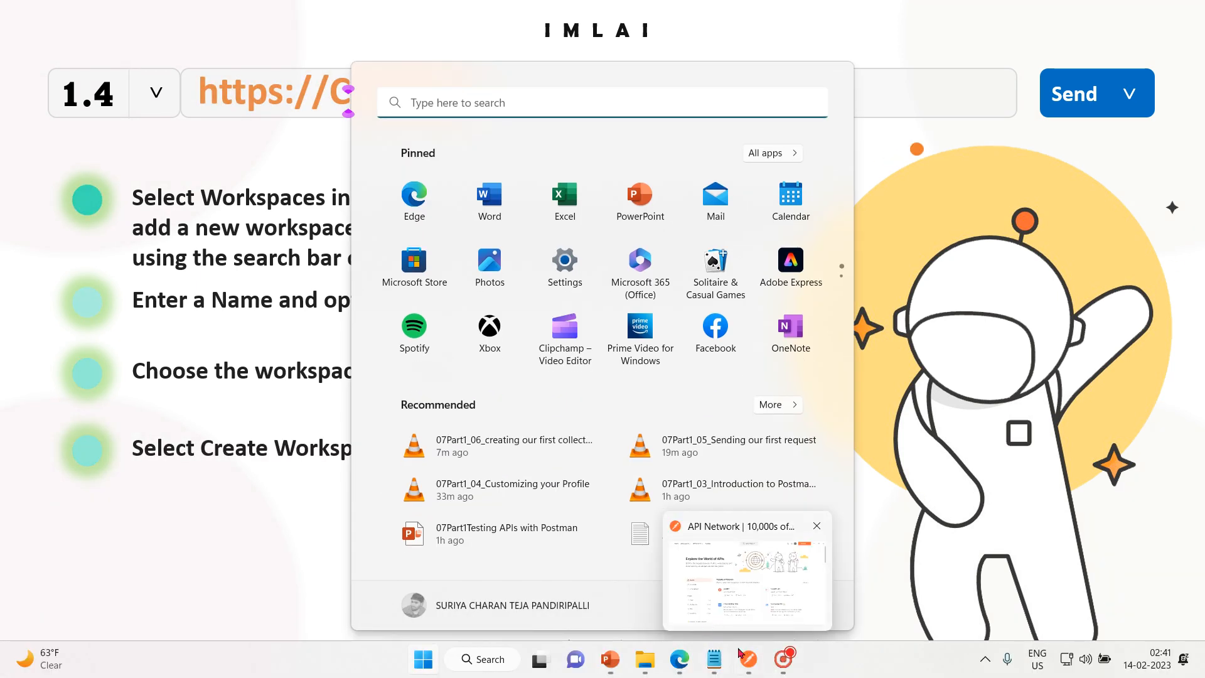
{"action": "left_click", "coordinate": [766, 557]}
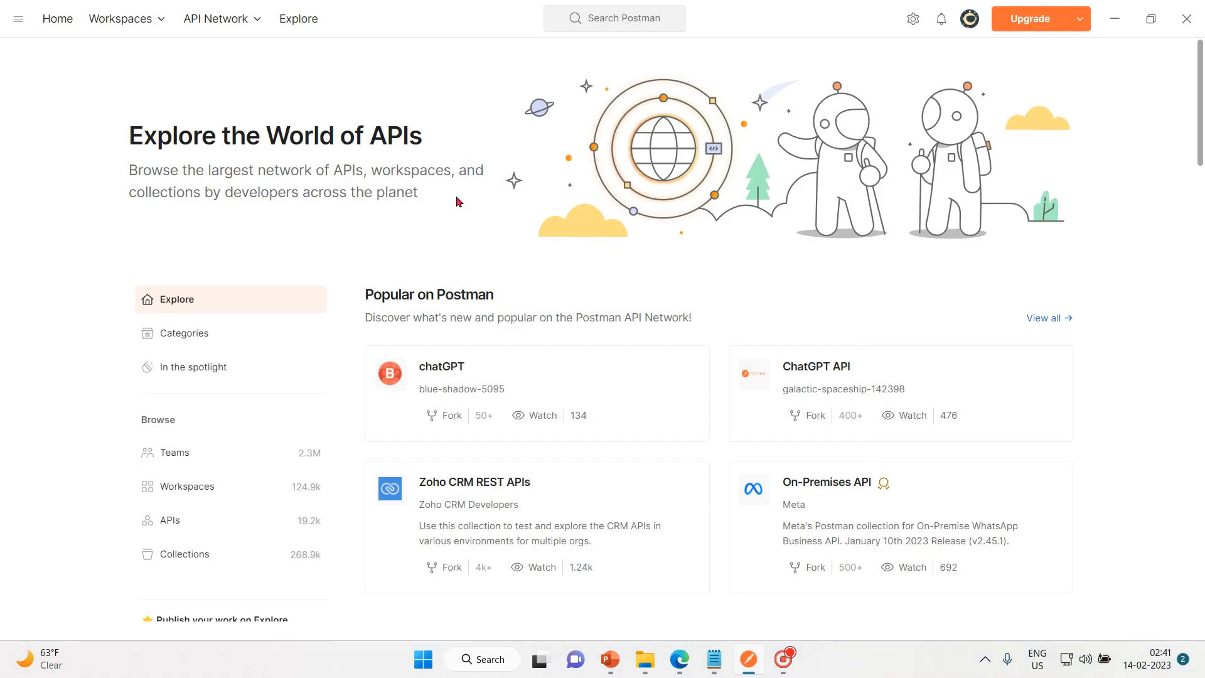
{"action": "left_click", "coordinate": [155, 32]}
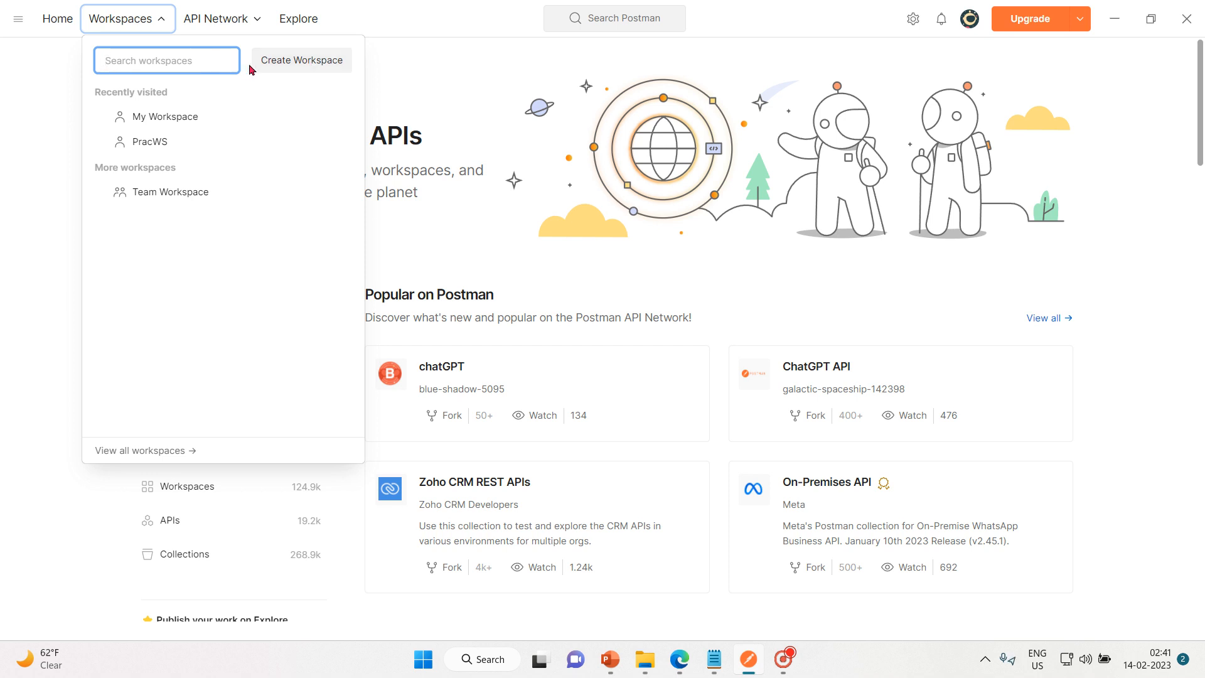
{"action": "left_click", "coordinate": [291, 62]}
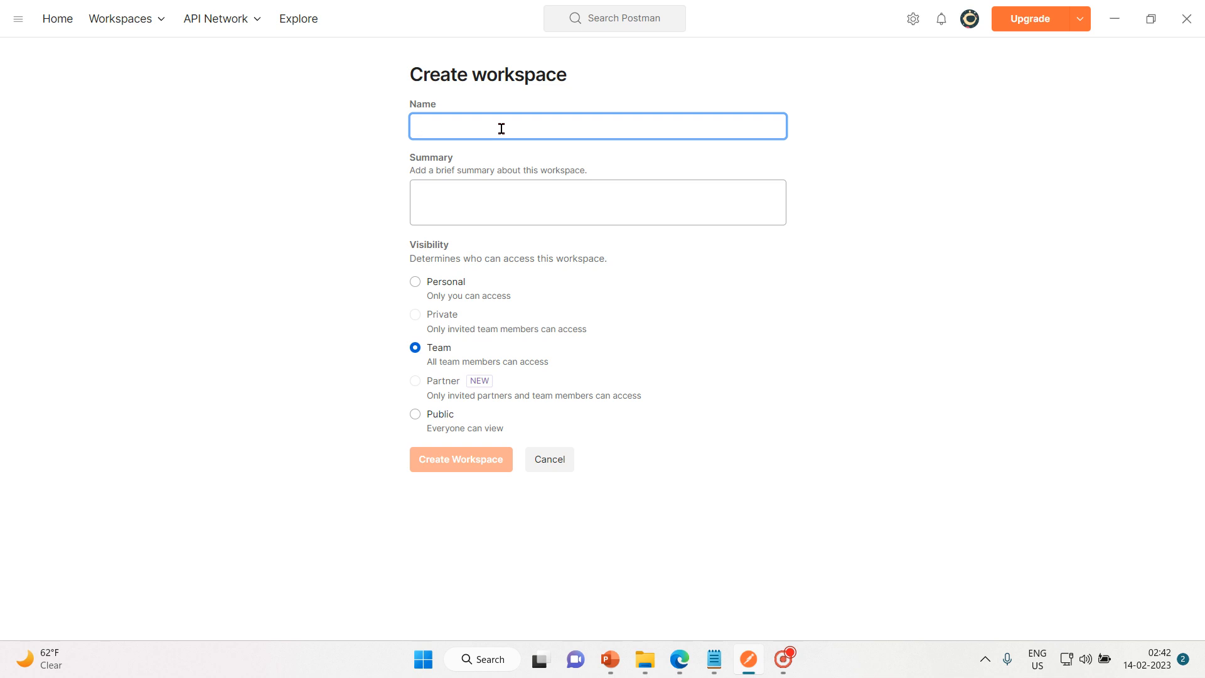
Name the new workspace "API-Exploring-Universe".
{"action": "type", "text": "API"}
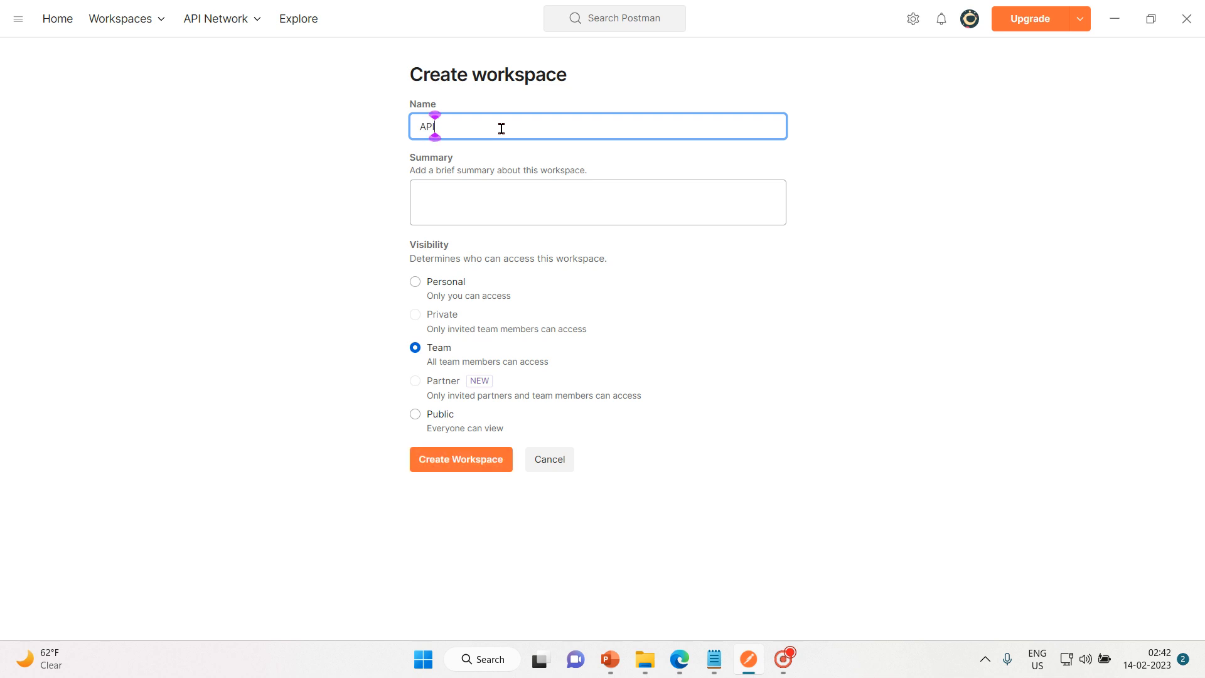
{"action": "type", "text": "-"}
{"action": "type", "text": "Exp"}
{"action": "type", "text": "loring"}
{"action": "type", "text": "-mult"}
{"action": "key", "text": "BackSpace"}
{"action": "key", "text": "BackSpace"}
{"action": "key", "text": "BackSpace"}
{"action": "key", "text": "BackSpace"}
{"action": "type", "text": "Uin"}
{"action": "key", "text": "BackSpace"}
{"action": "key", "text": "BackSpace"}
{"action": "key", "text": "BackSpace"}
{"action": "type", "text": "Universe"}
{"action": "left_click", "coordinate": [731, 178]}
Enter the summary "here, we will learn and try various Postman functionalities in this universe" and create the workspace with Team visibility.
{"action": "left_click", "coordinate": [608, 209]}
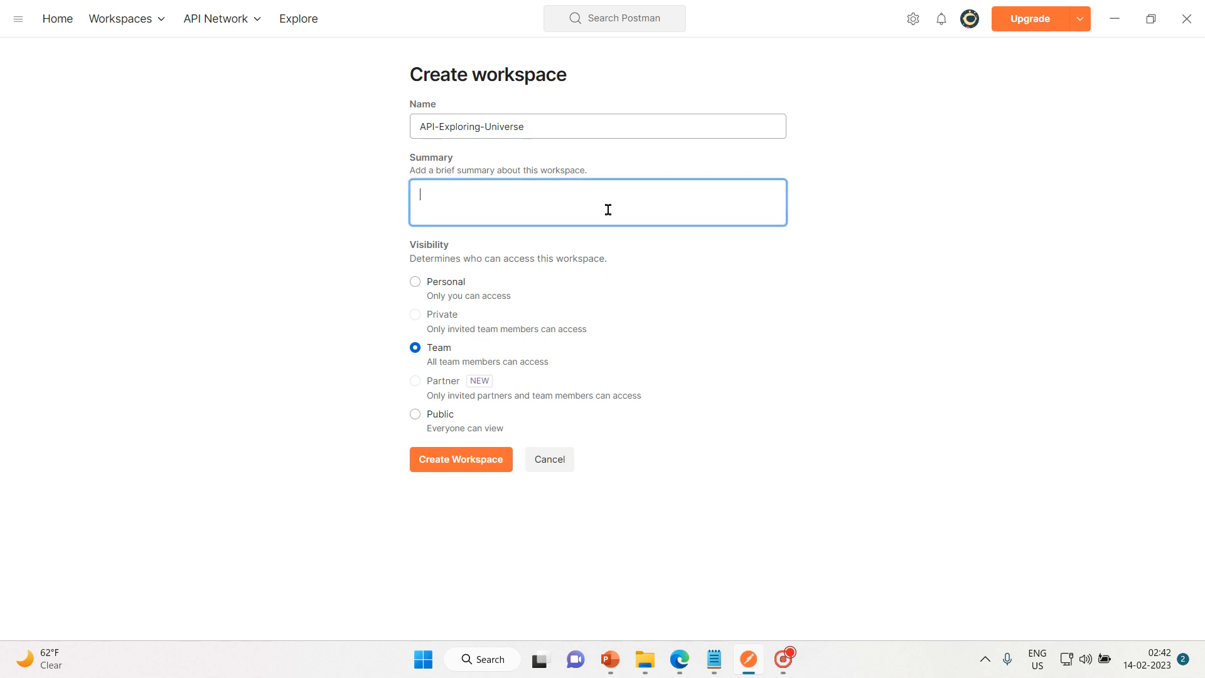
{"action": "type", "text": "here, we will"}
{"action": "type", "text": "learn and try various aPI"}
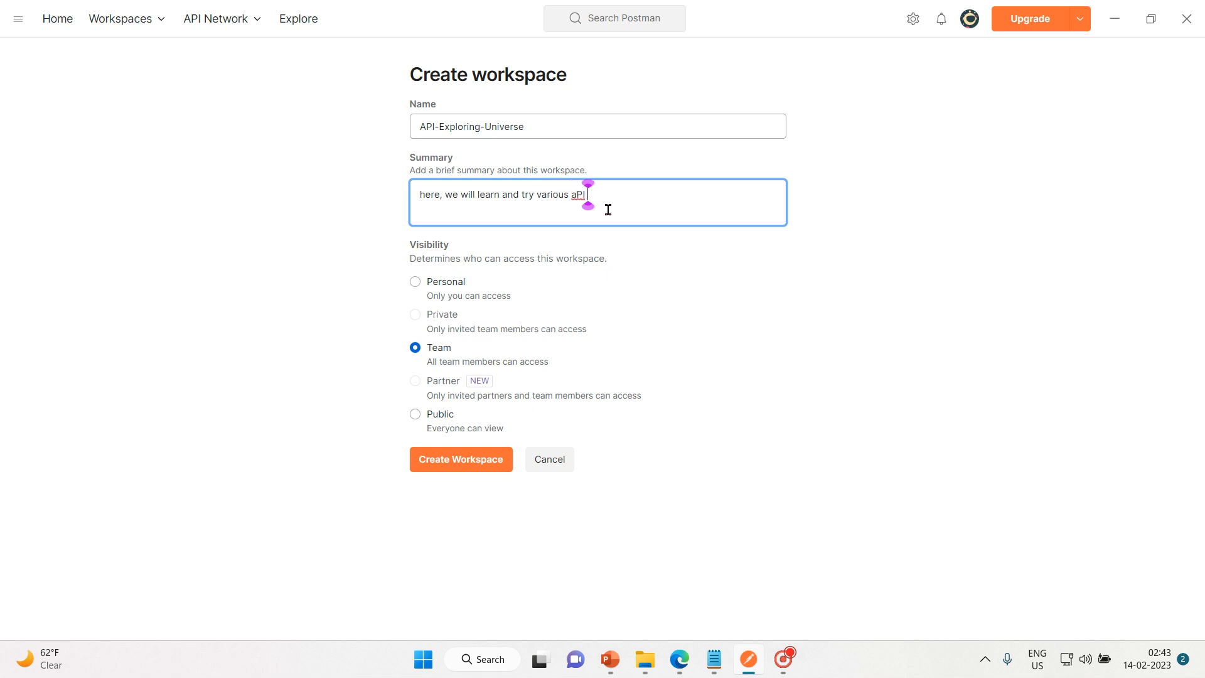
{"action": "key", "text": "BackSpace"}
{"action": "key", "text": "BackSpace"}
{"action": "type", "text": "Postman functionalies"}
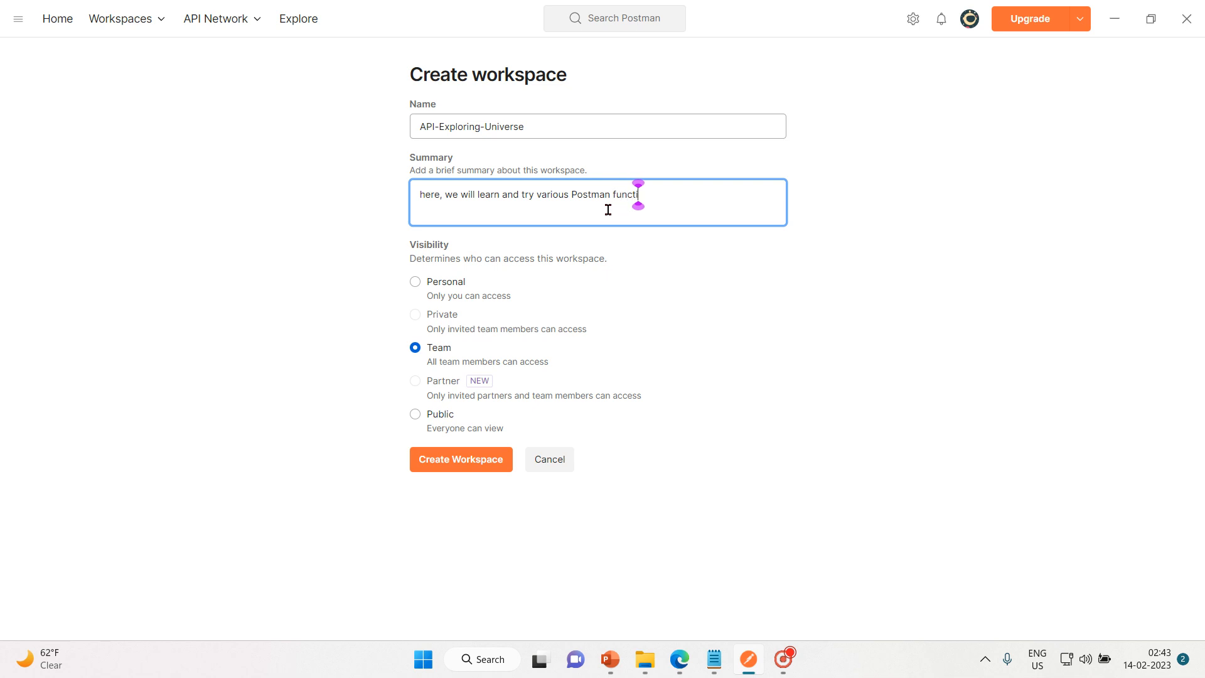
{"action": "key", "text": "BackSpace"}
{"action": "key", "text": "BackSpace"}
{"action": "type", "text": "ties in this unive"}
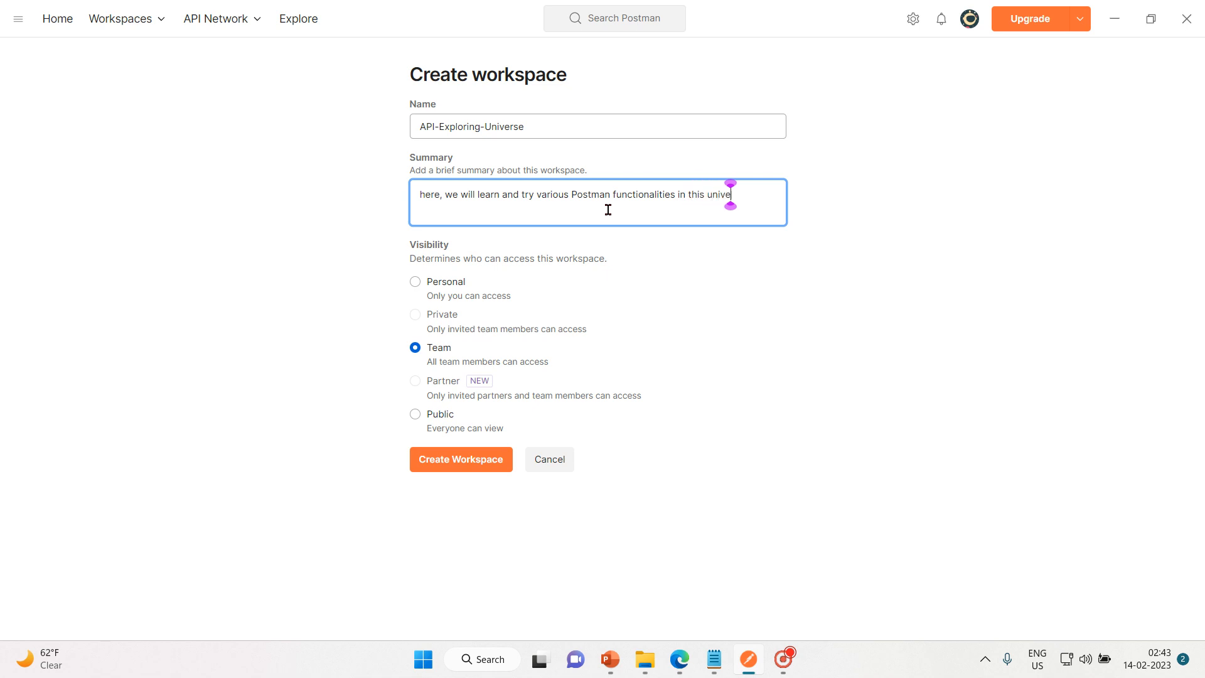
{"action": "type", "text": "rse"}
{"action": "left_click", "coordinate": [770, 362]}
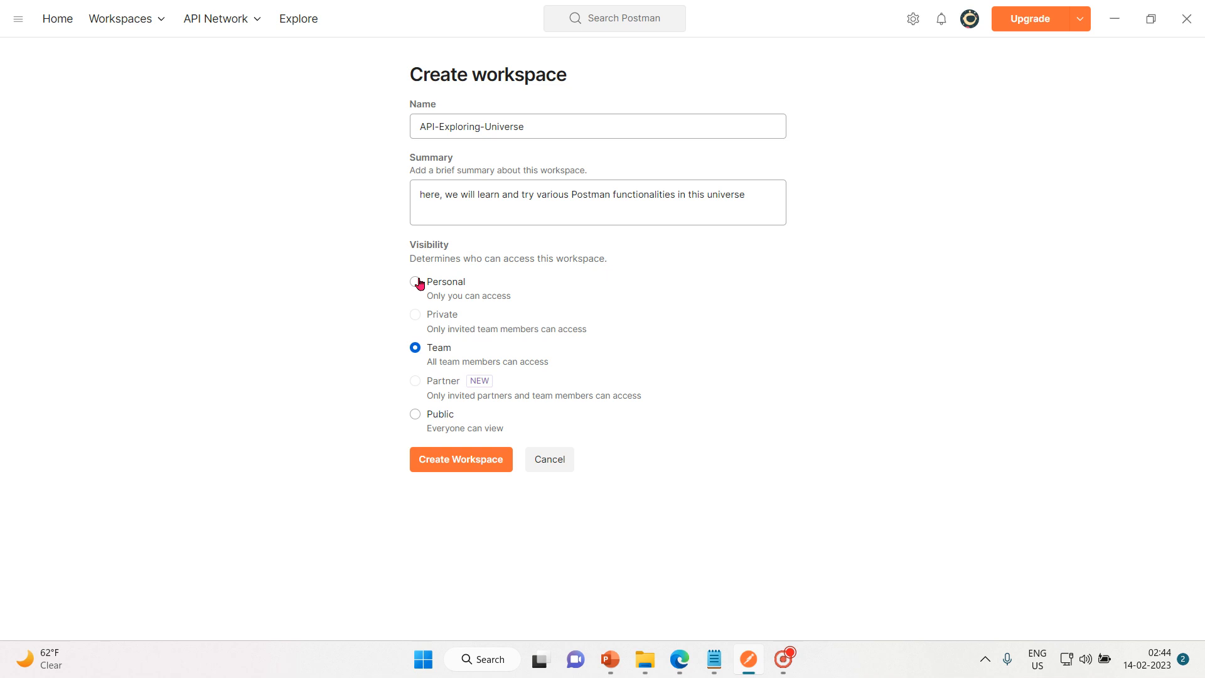
{"action": "mouse_move", "coordinate": [424, 315]}
{"action": "left_click", "coordinate": [461, 461]}
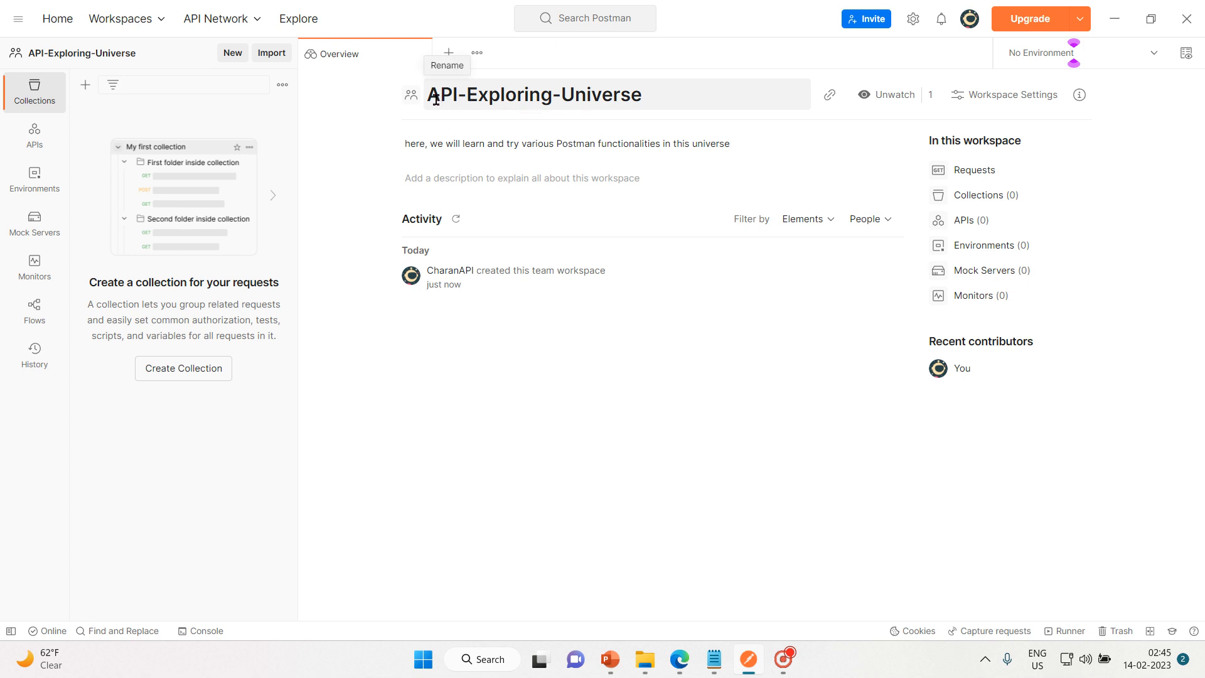
{"action": "left_click_drag", "start_coordinate": [427, 95], "coordinate": [540, 99]}
{"action": "left_click", "coordinate": [467, 98]}
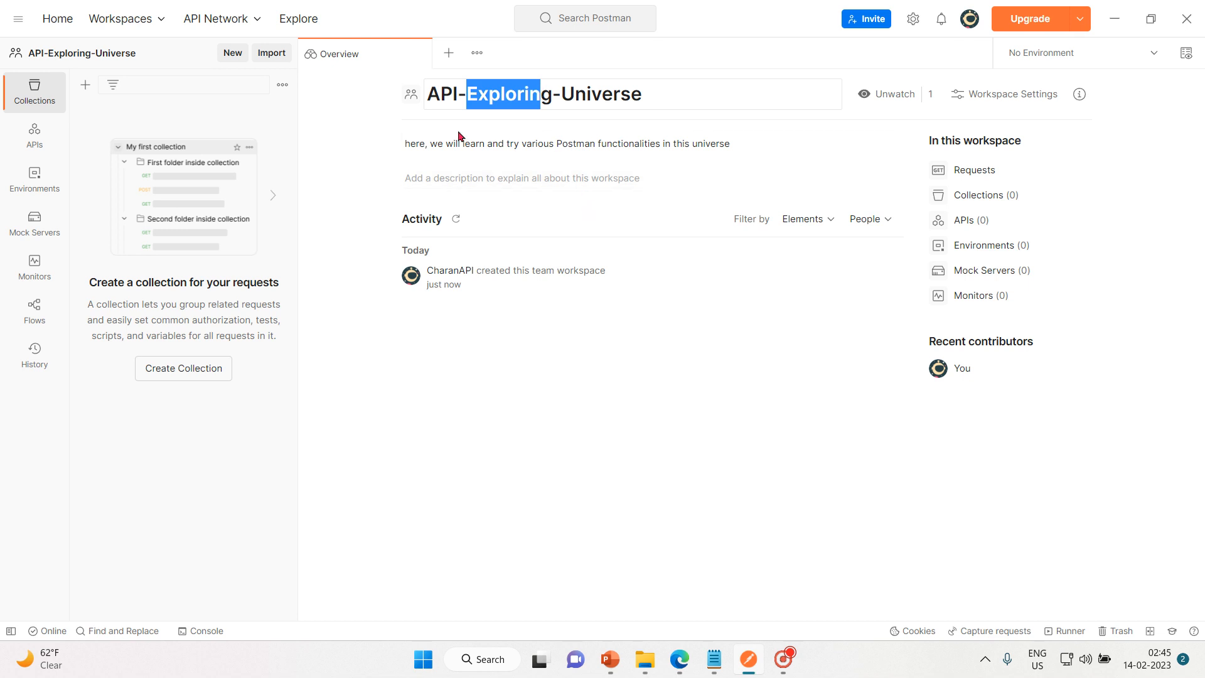
{"action": "left_click_drag", "start_coordinate": [406, 143], "coordinate": [771, 137]}
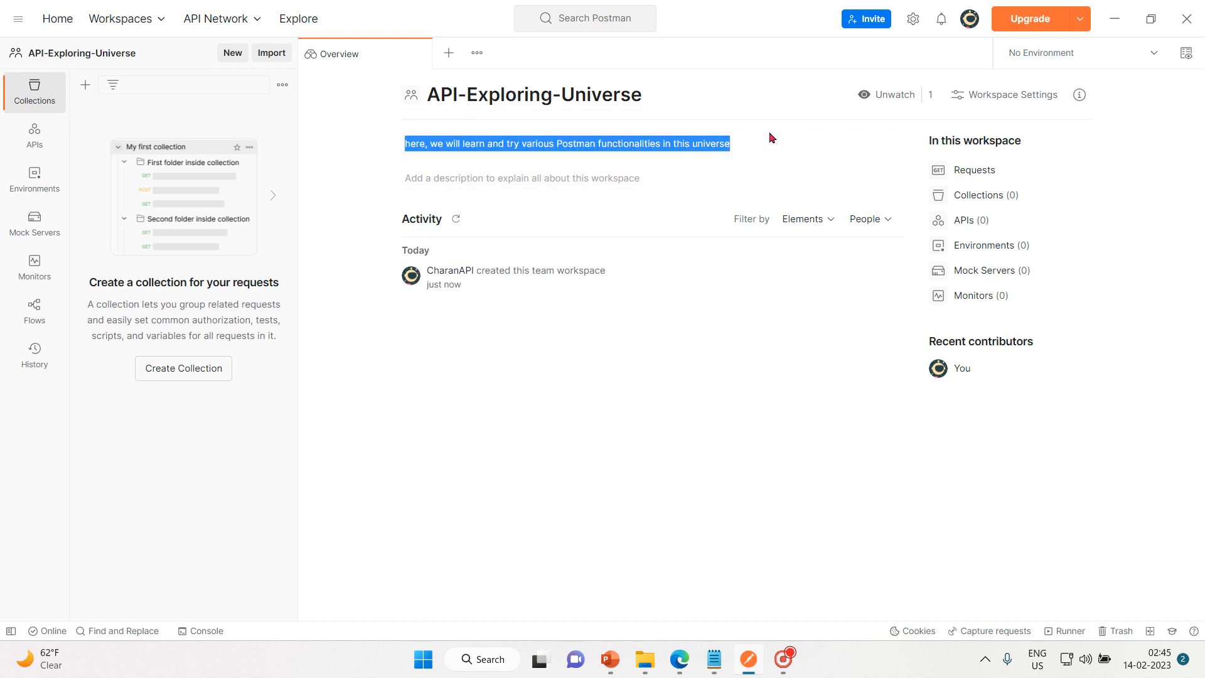
{"action": "left_click", "coordinate": [646, 341]}
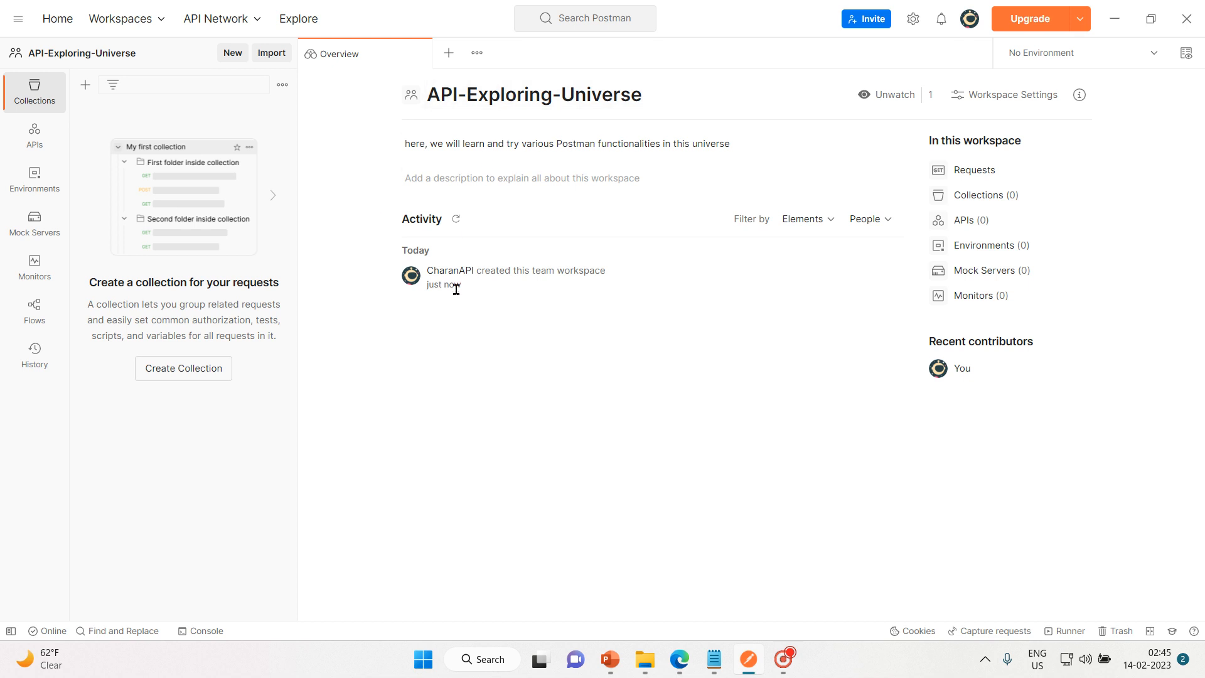
Create a collection in the workspace and name it "universe-earth-collection".
{"action": "left_click", "coordinate": [179, 370]}
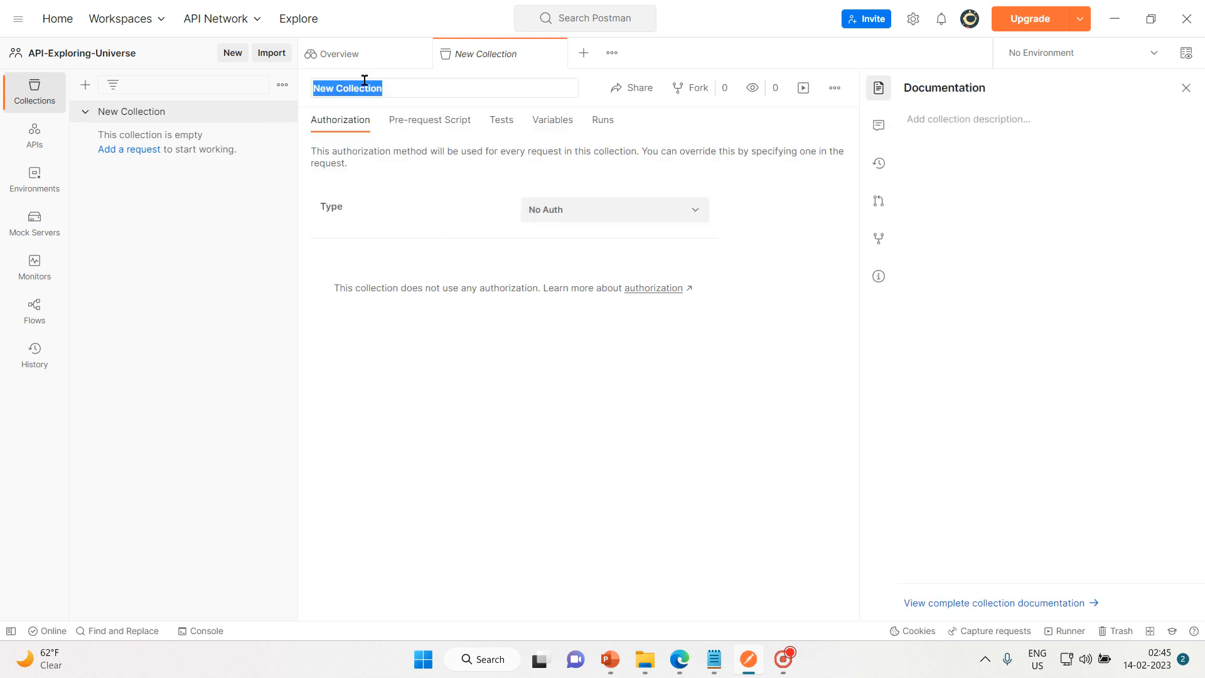
{"action": "key", "text": "BackSpace"}
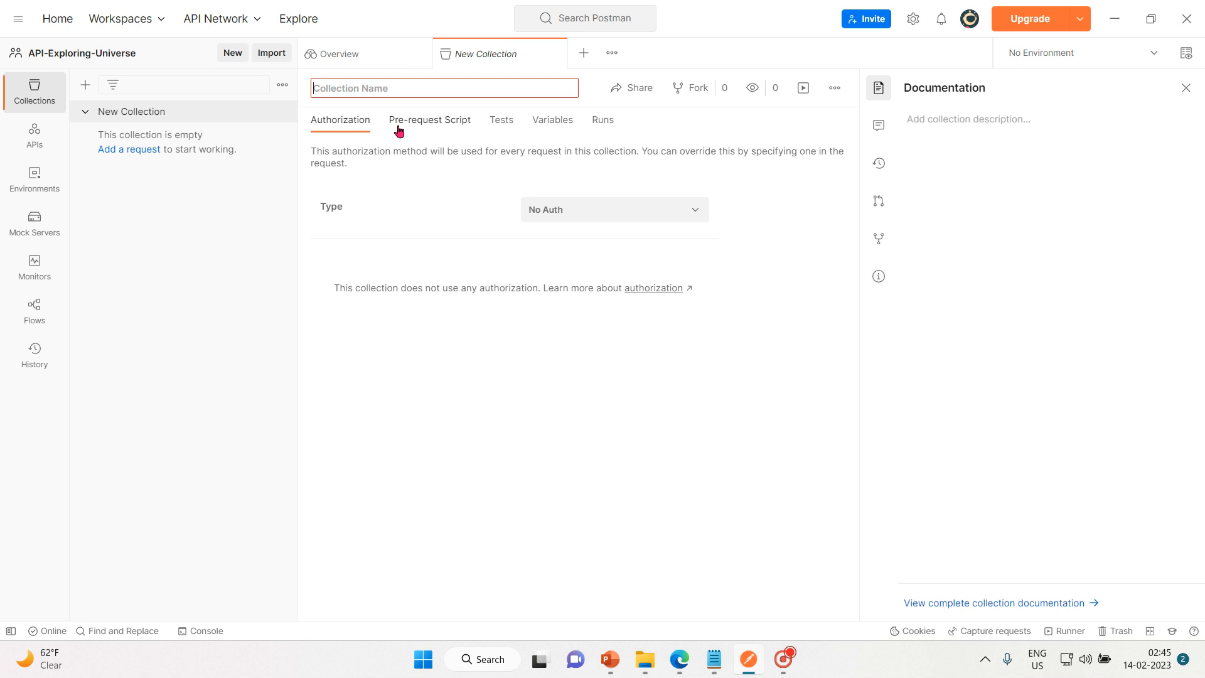
{"action": "type", "text": "univer"}
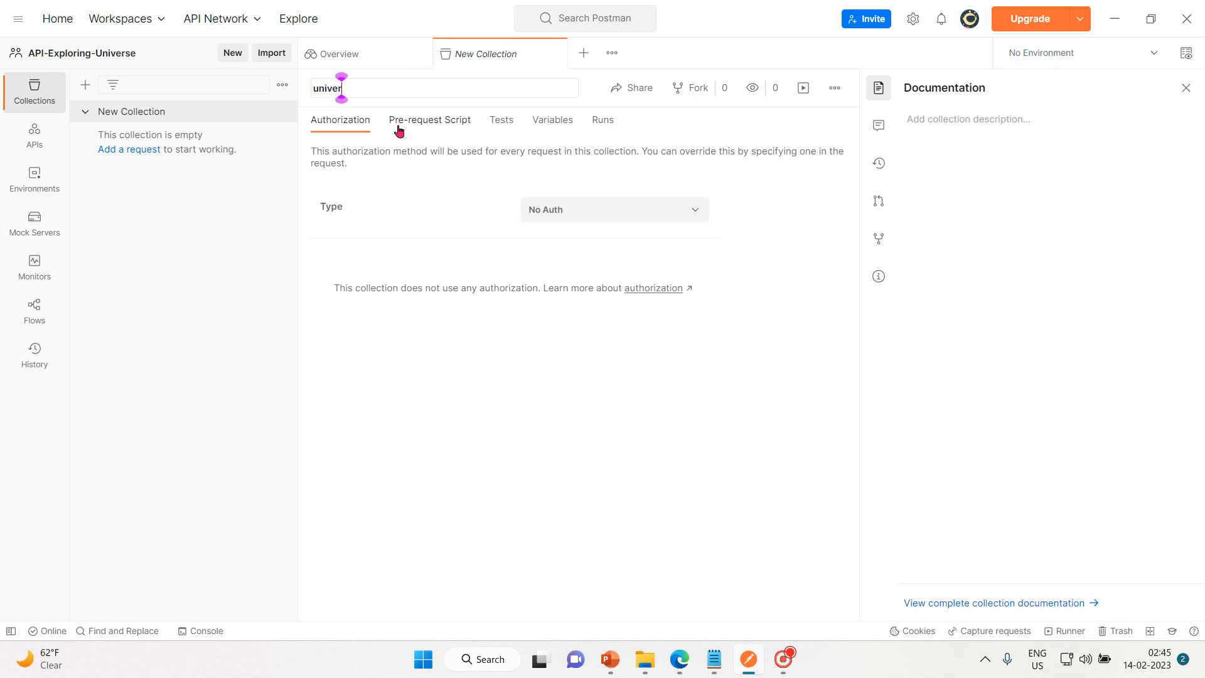
{"action": "type", "text": "se-planet1"}
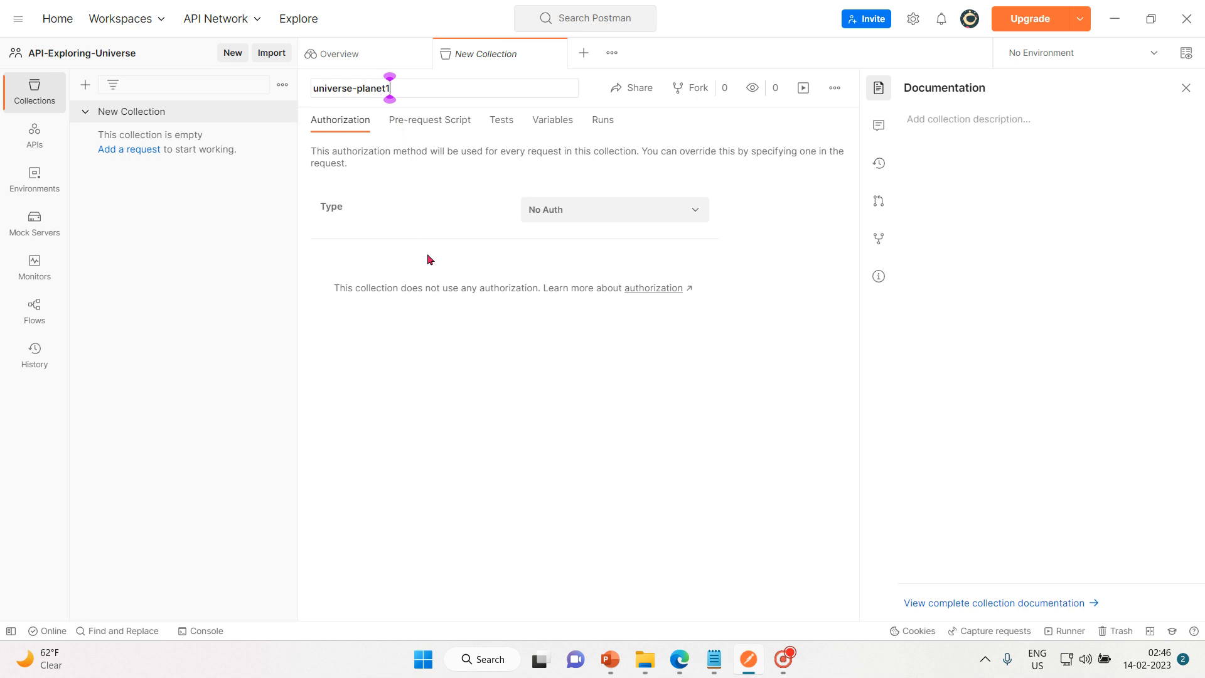
{"action": "type", "text": "-"}
{"action": "key", "text": "BackSpace"}
{"action": "key", "text": "BackSpace"}
{"action": "key", "text": "BackSpace"}
{"action": "key", "text": "BackSpace"}
{"action": "key", "text": "BackSpace"}
{"action": "key", "text": "BackSpace"}
{"action": "type", "text": "earth-collection"}
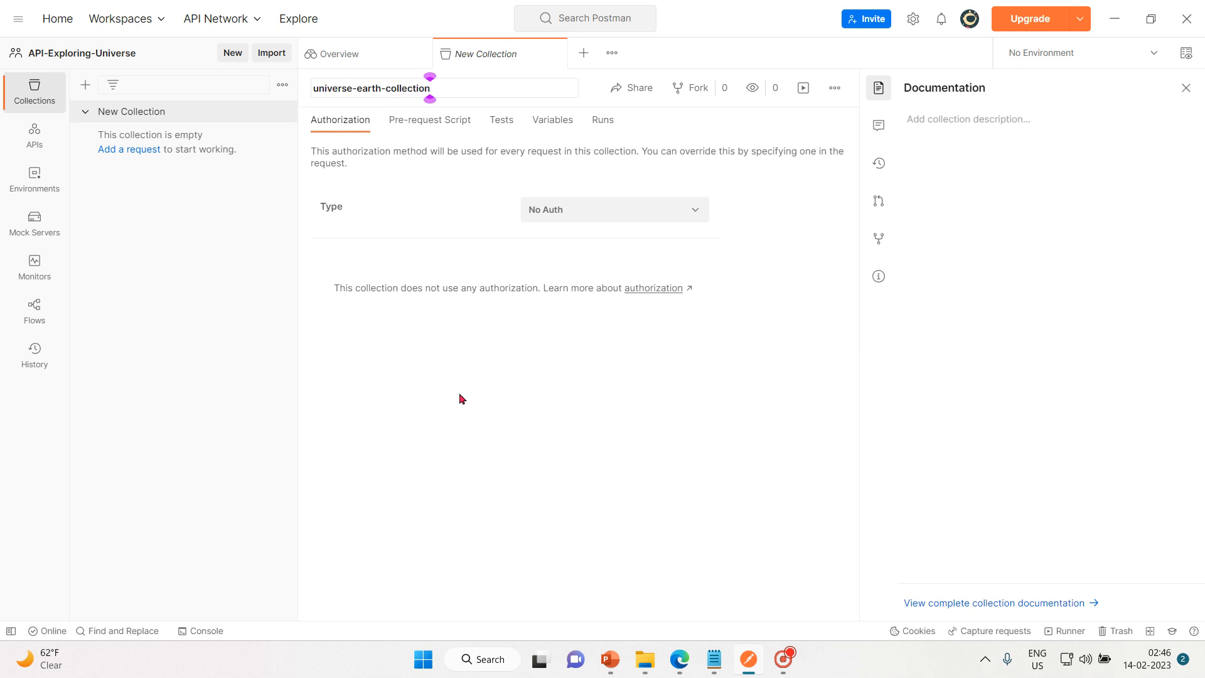
{"action": "key", "text": "Return"}
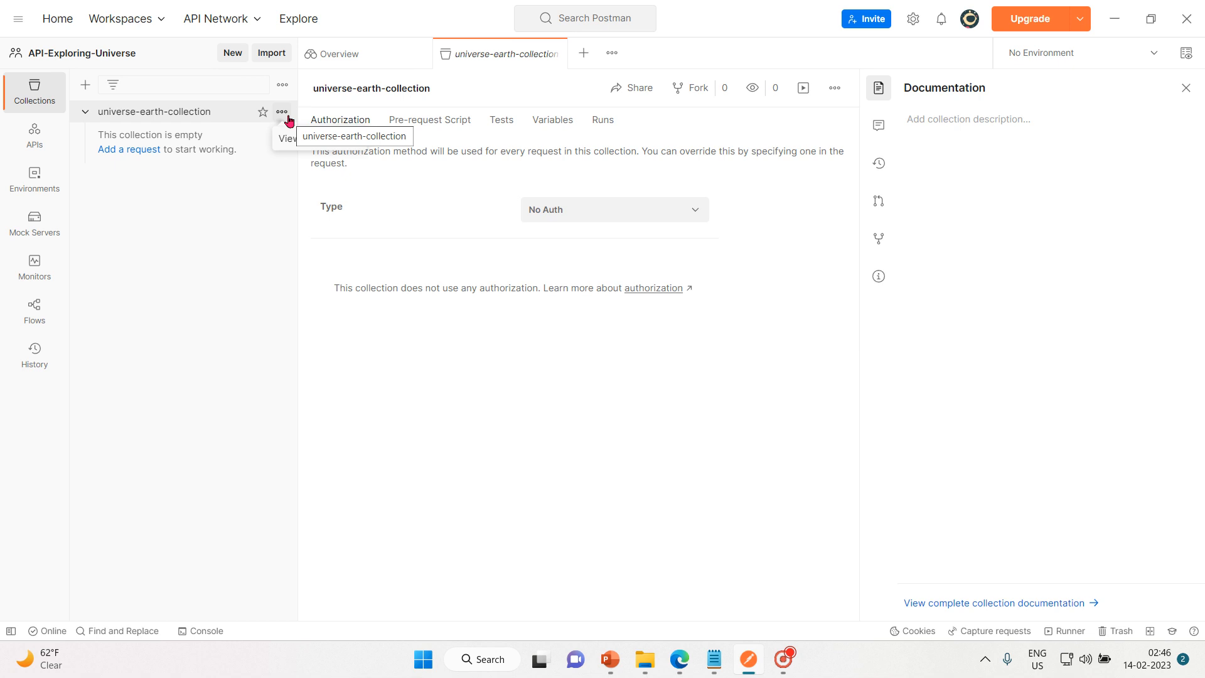
Review the actions available for universe-earth-collection and add a new request to it.
{"action": "left_click", "coordinate": [282, 115]}
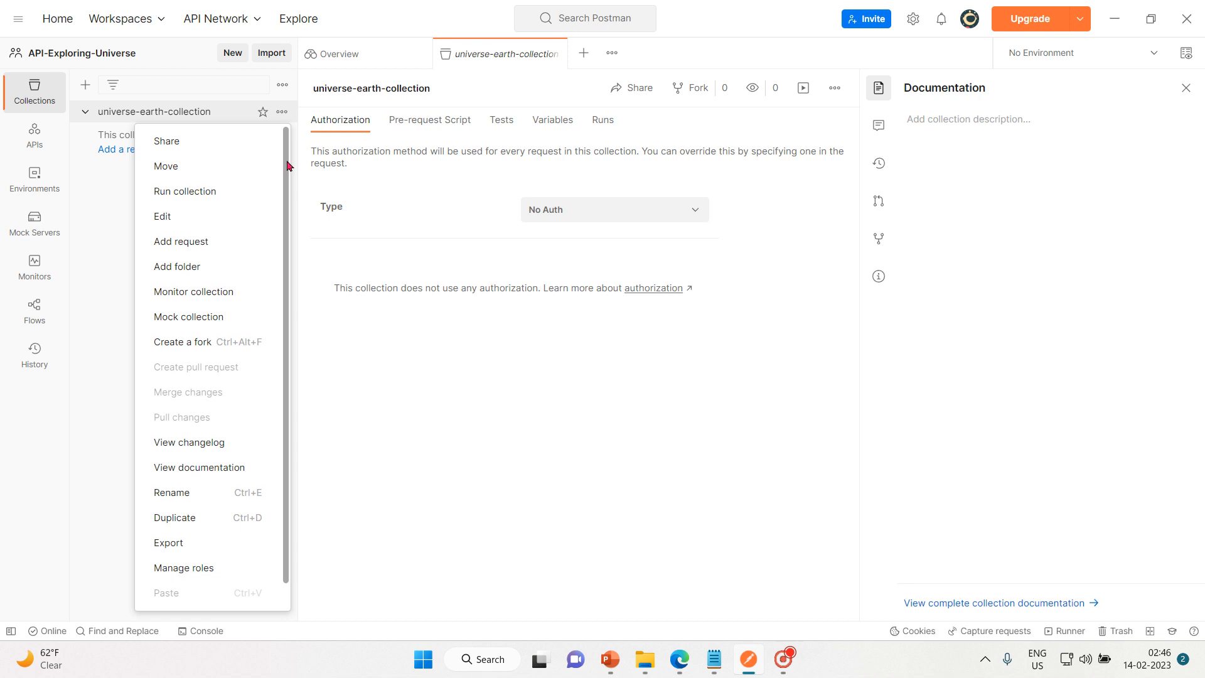
{"action": "left_click_drag", "start_coordinate": [287, 162], "coordinate": [287, 183]}
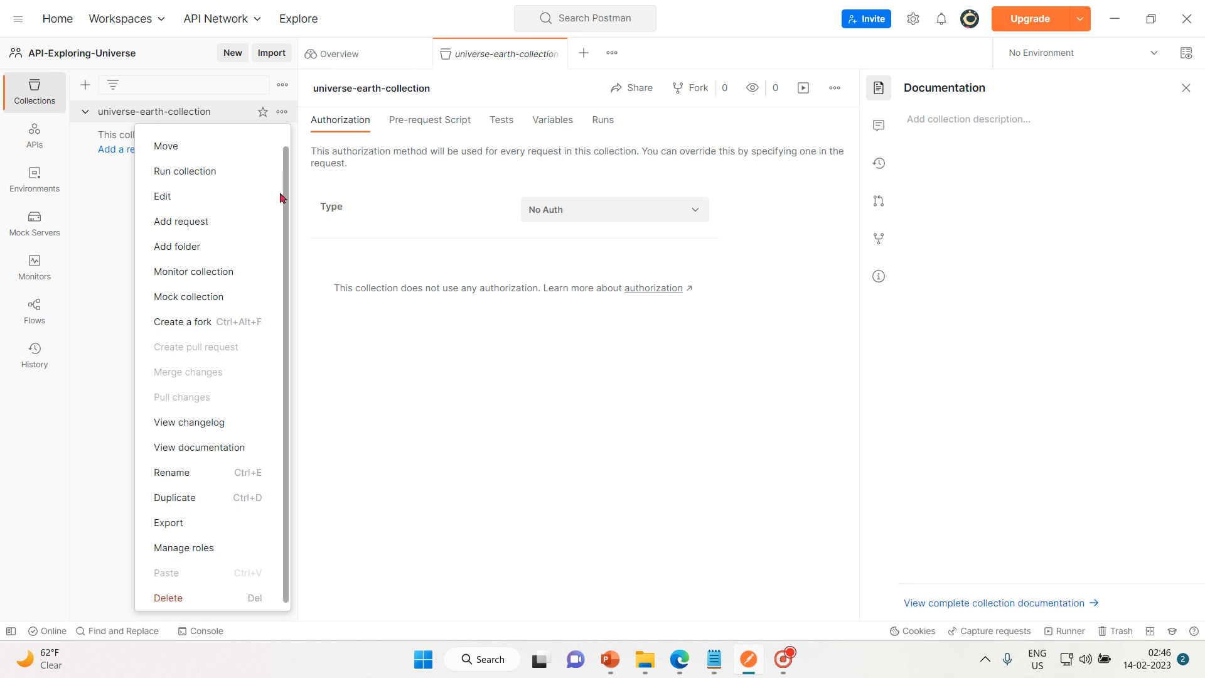
{"action": "left_click", "coordinate": [277, 226]}
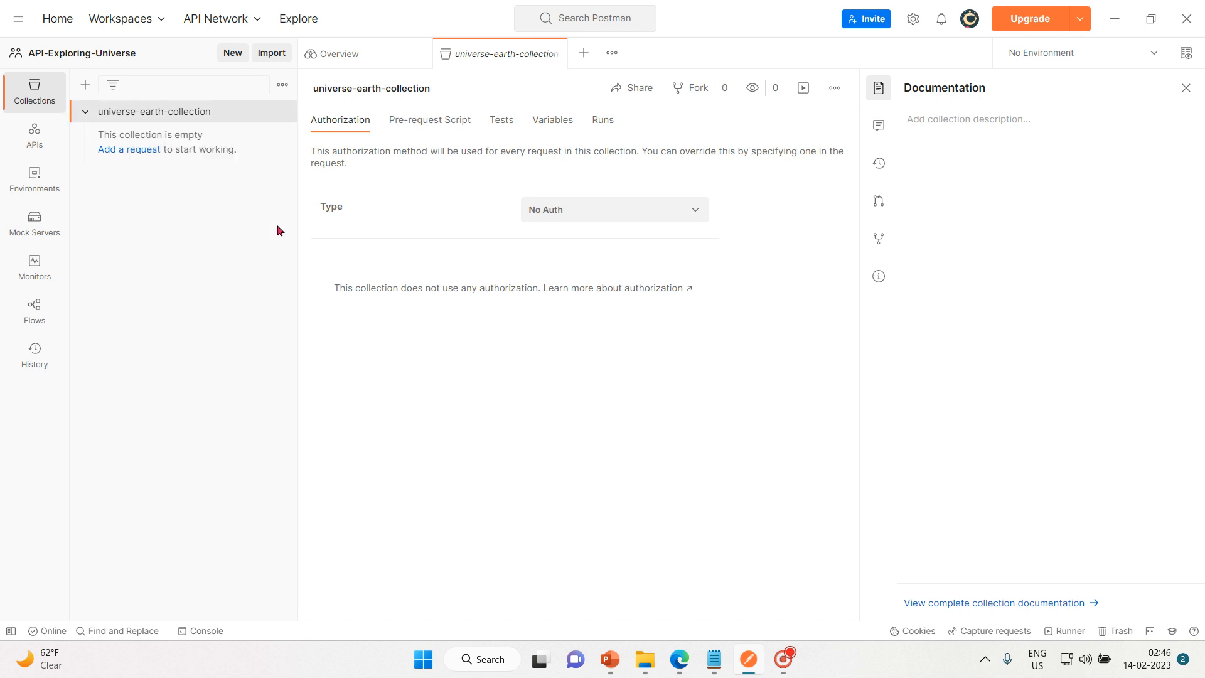
{"action": "left_click", "coordinate": [283, 117]}
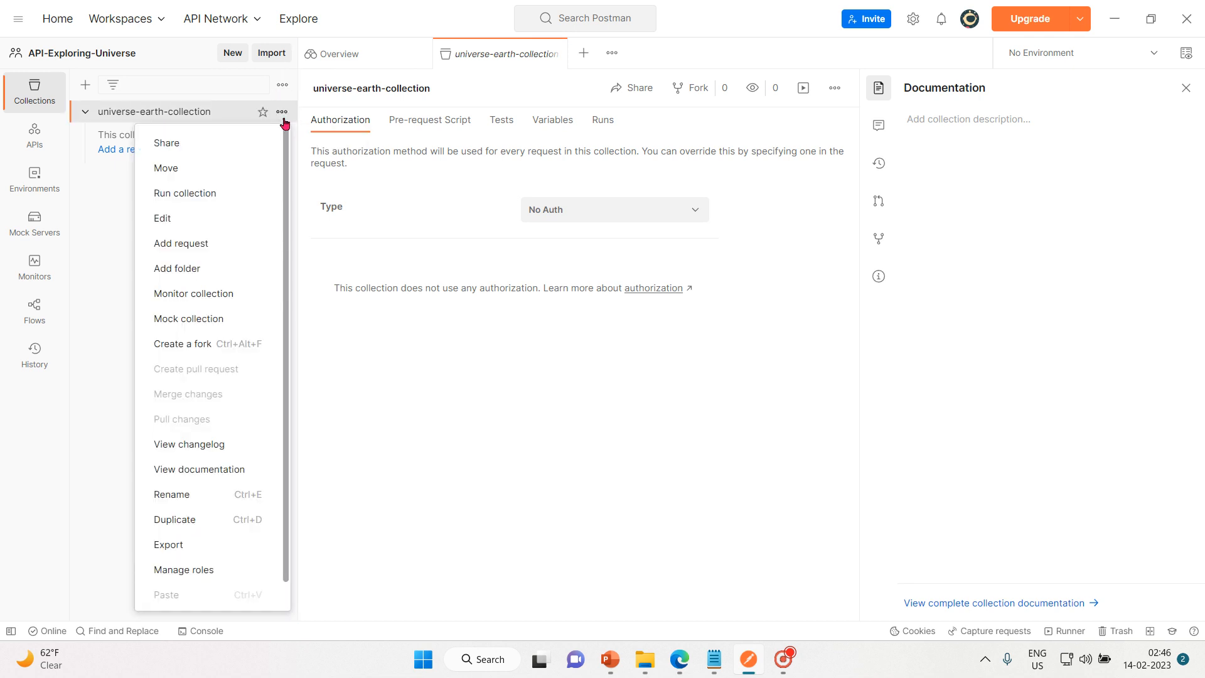
{"action": "left_click", "coordinate": [222, 245]}
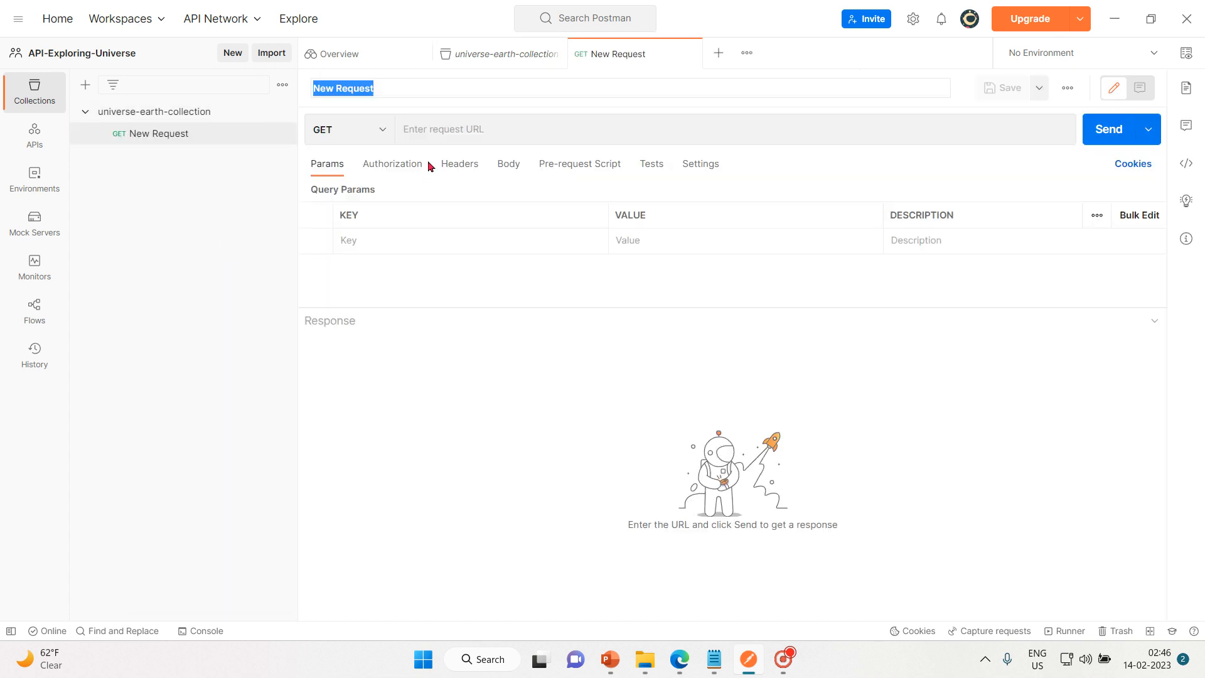
{"action": "left_click", "coordinate": [438, 131]}
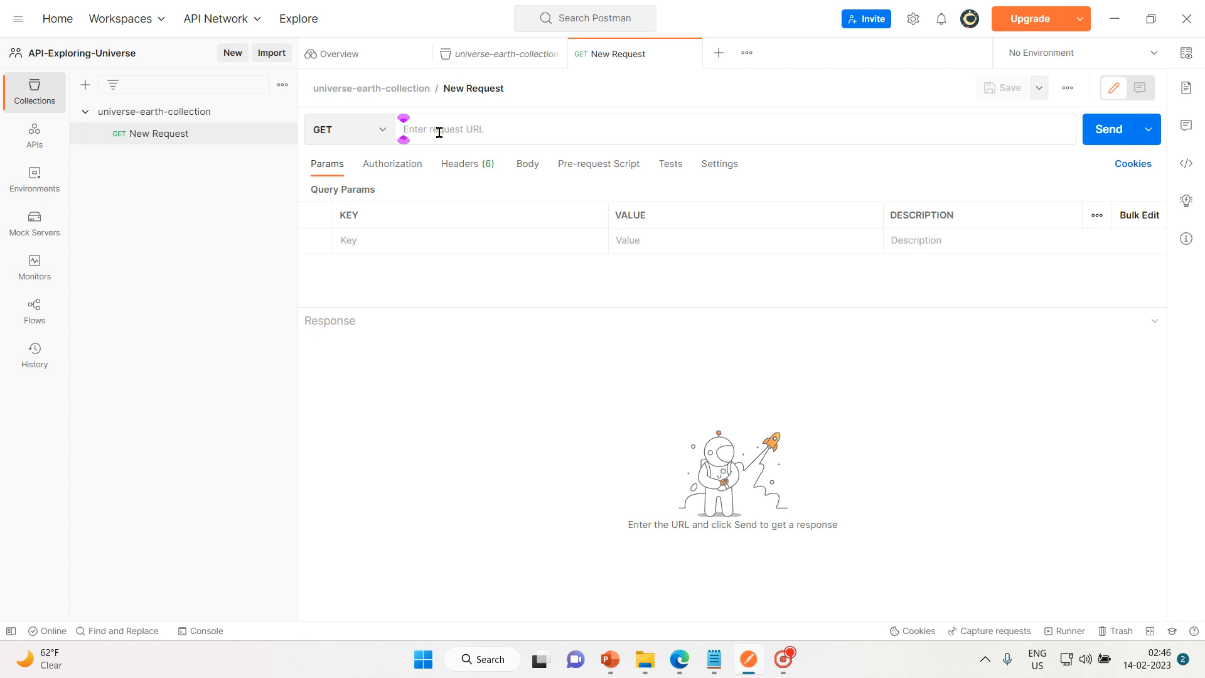
{"action": "type", "text": "07Part1_05_Sending our first request"}
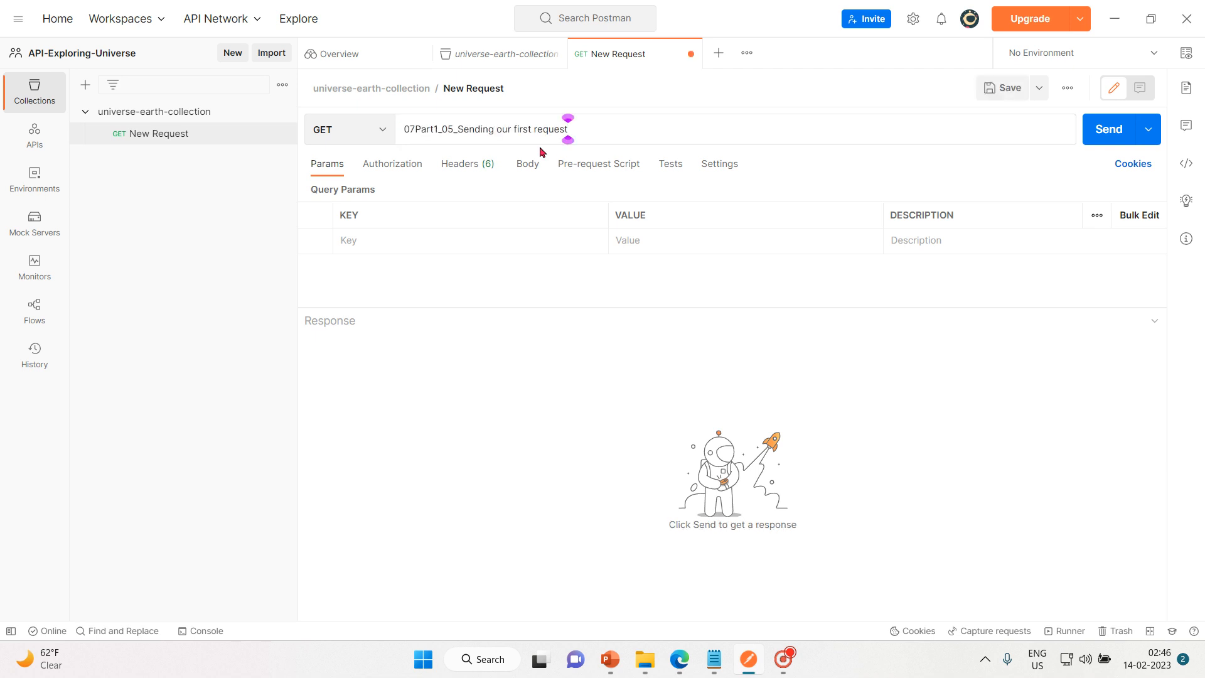
{"action": "key", "text": "ctrl+a"}
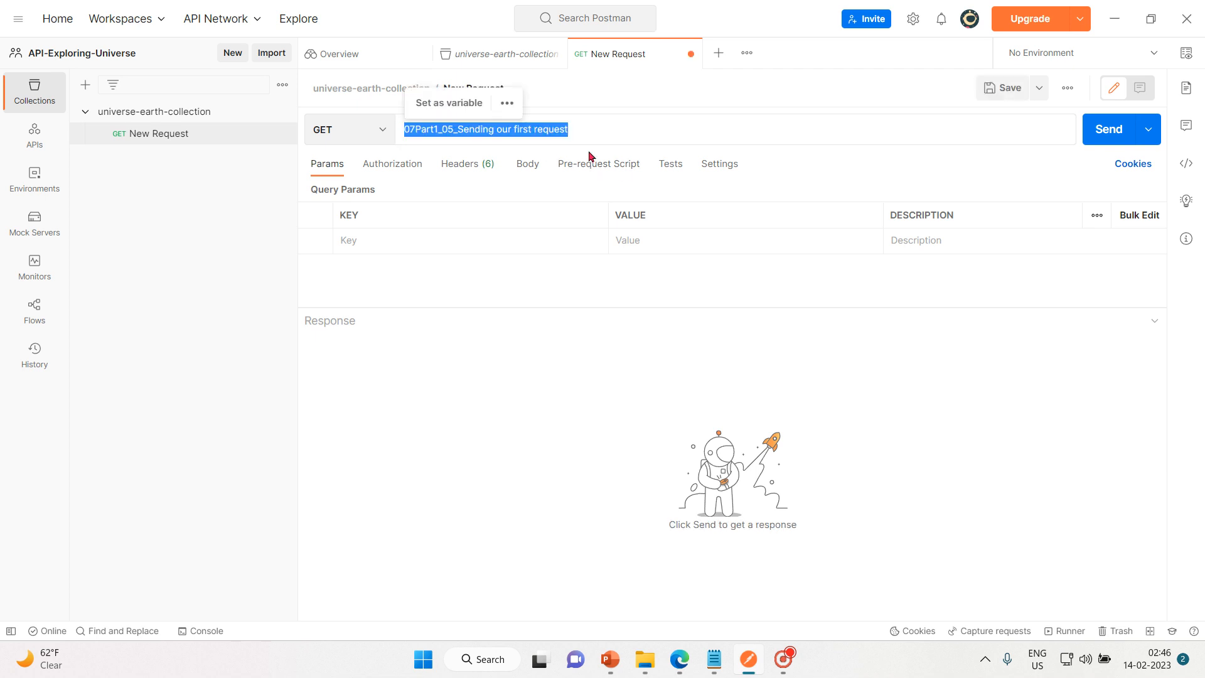
{"action": "key", "text": "BackSpace"}
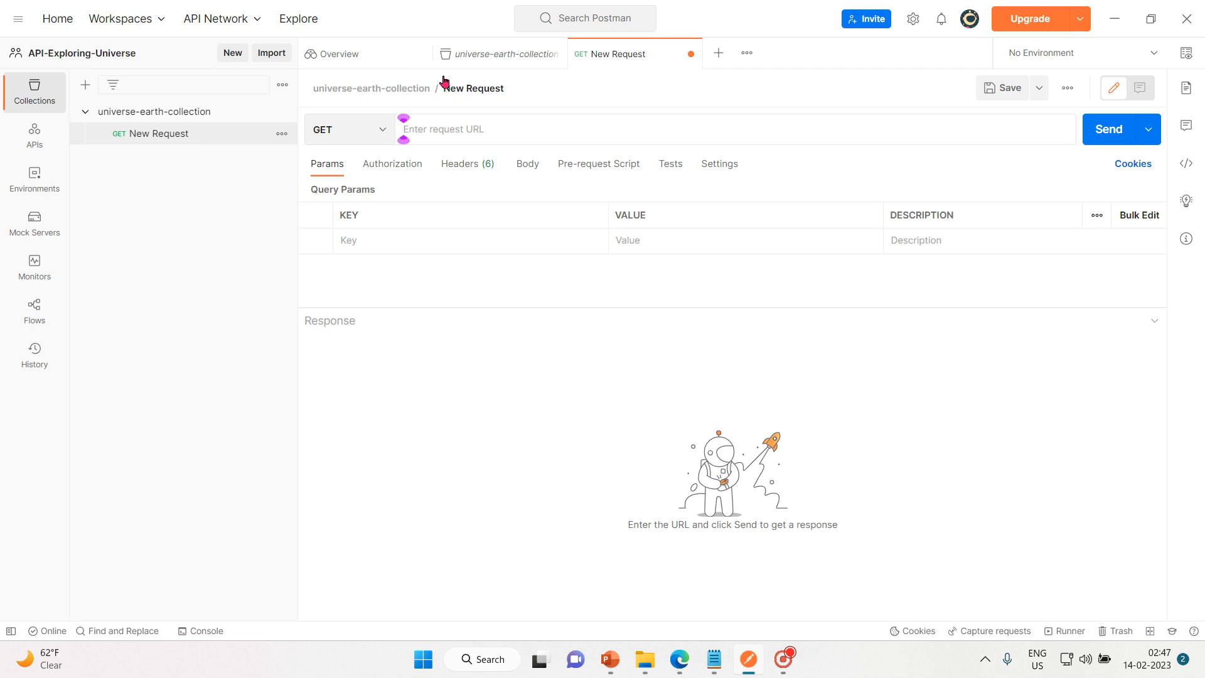
Enter postman-echo.com/get as the URL of the new GET request.
{"action": "mouse_move", "coordinate": [468, 89]}
{"action": "type", "text": "pos"}
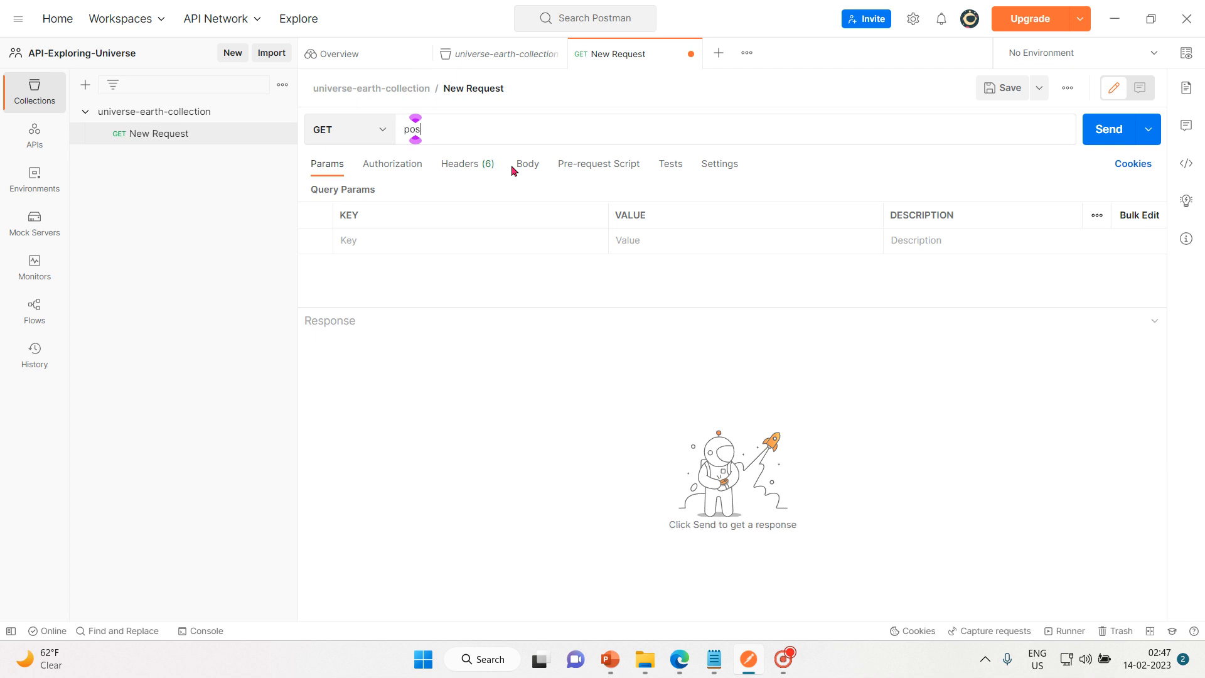
{"action": "type", "text": "tman-echo.com/"}
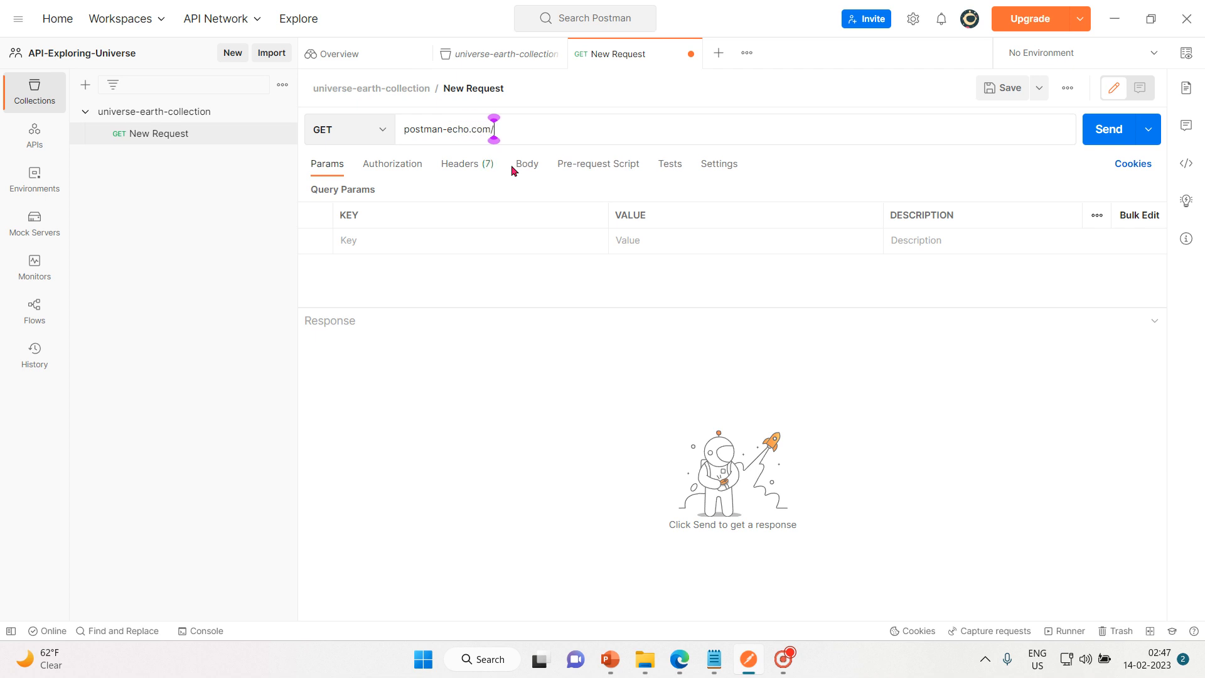
{"action": "type", "text": "get"}
Rename the request as "entity1_gets" and send it to get a response.
{"action": "left_click", "coordinate": [517, 87]}
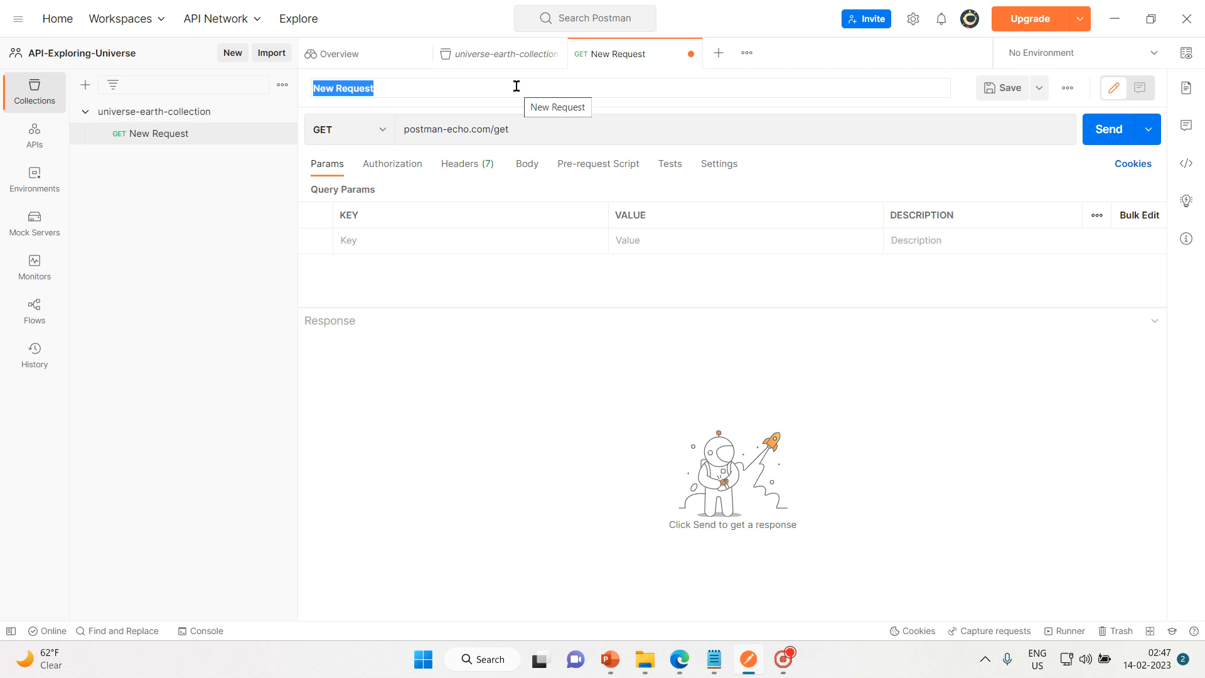
{"action": "key", "text": "BackSpace"}
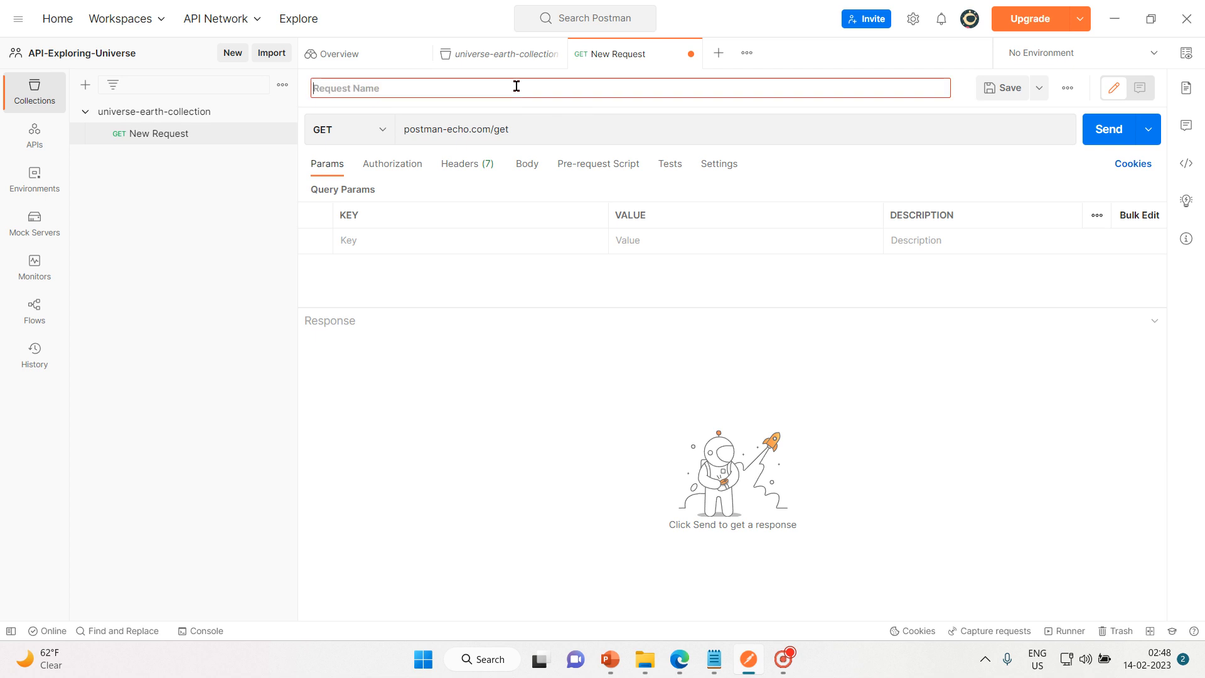
{"action": "type", "text": "entir"}
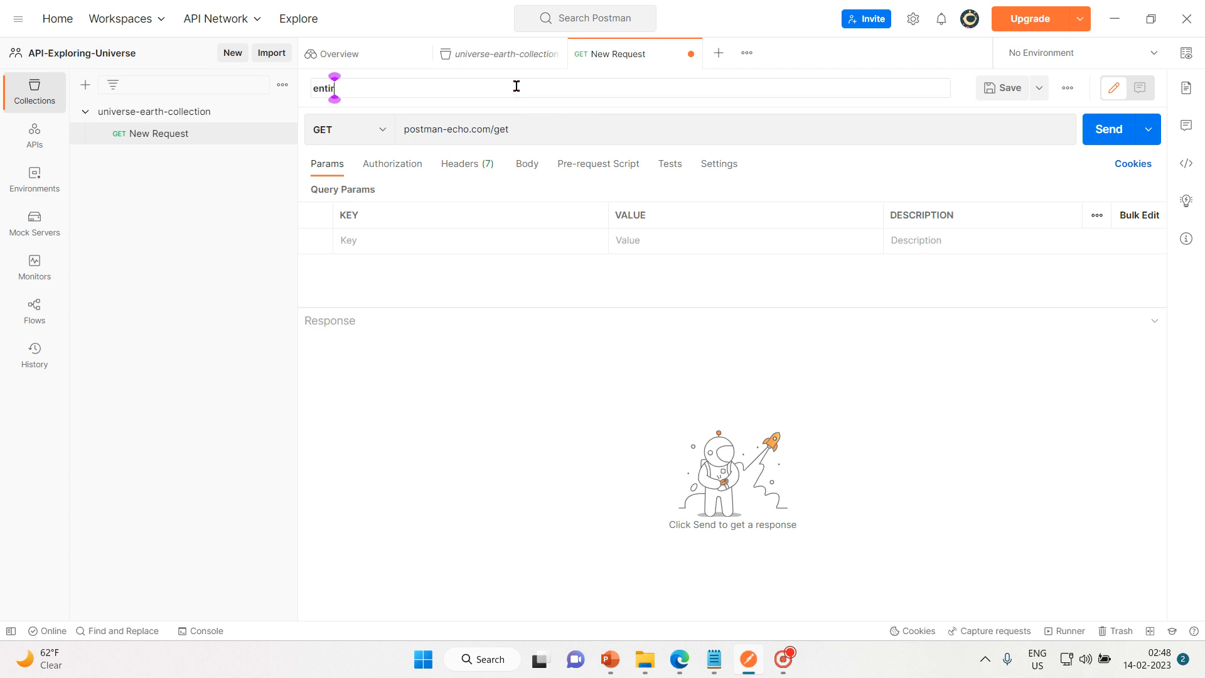
{"action": "key", "text": "BackSpace"}
{"action": "type", "text": "ty1_gets"}
{"action": "left_click", "coordinate": [1109, 131]}
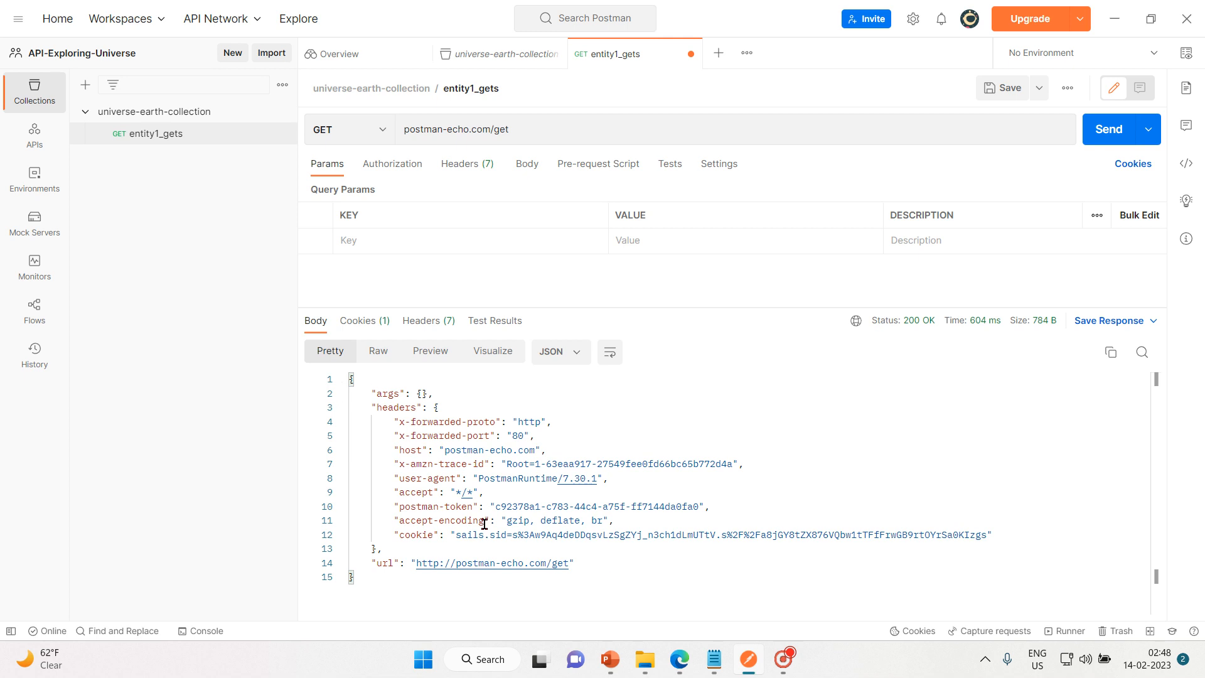
Switch to the running PowerPoint slide show with the workspace creation instructions.
{"action": "mouse_move", "coordinate": [607, 661]}
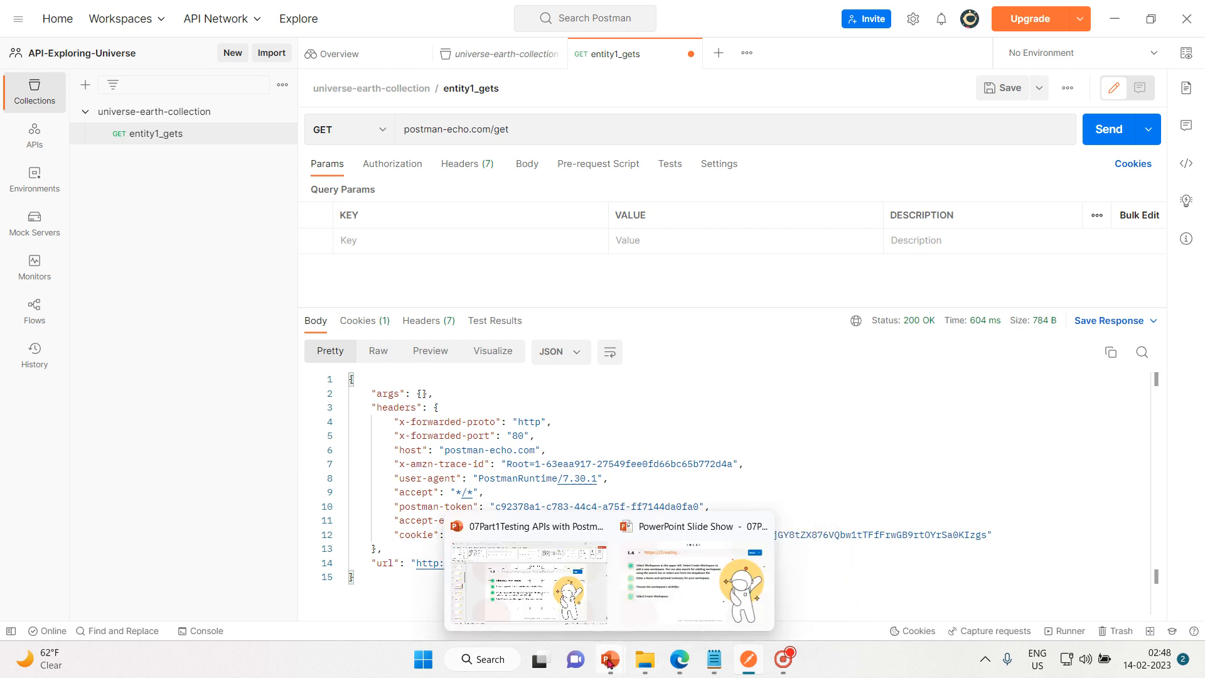
{"action": "left_click", "coordinate": [673, 593]}
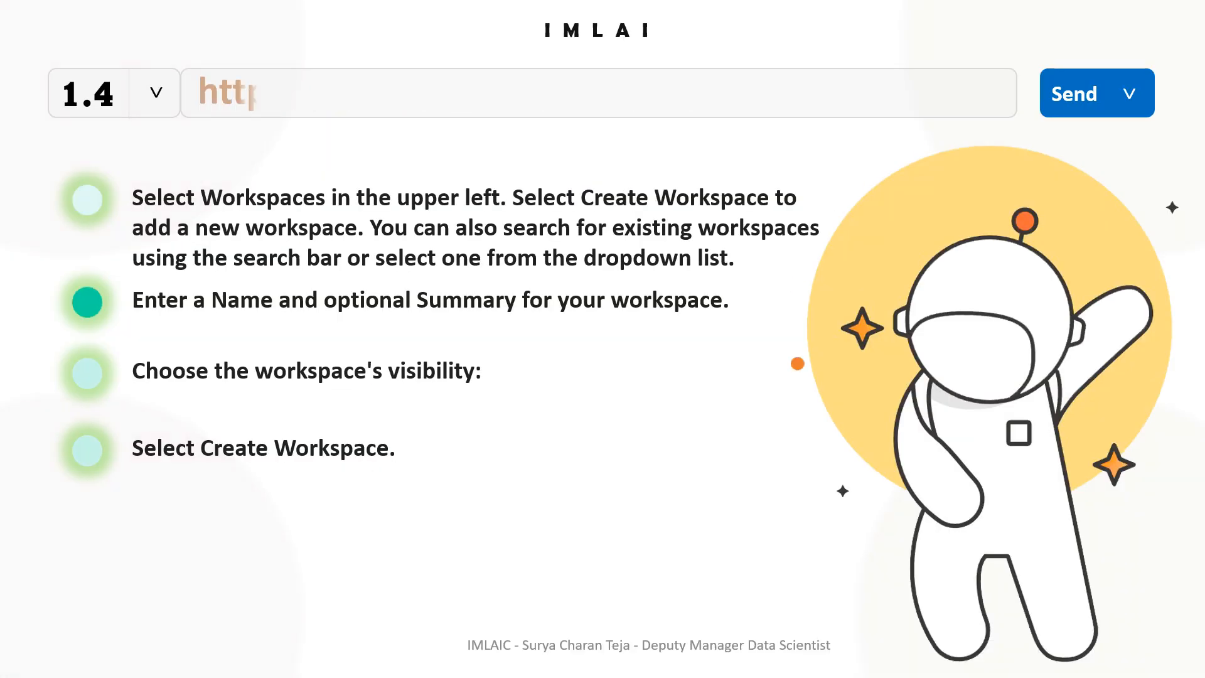